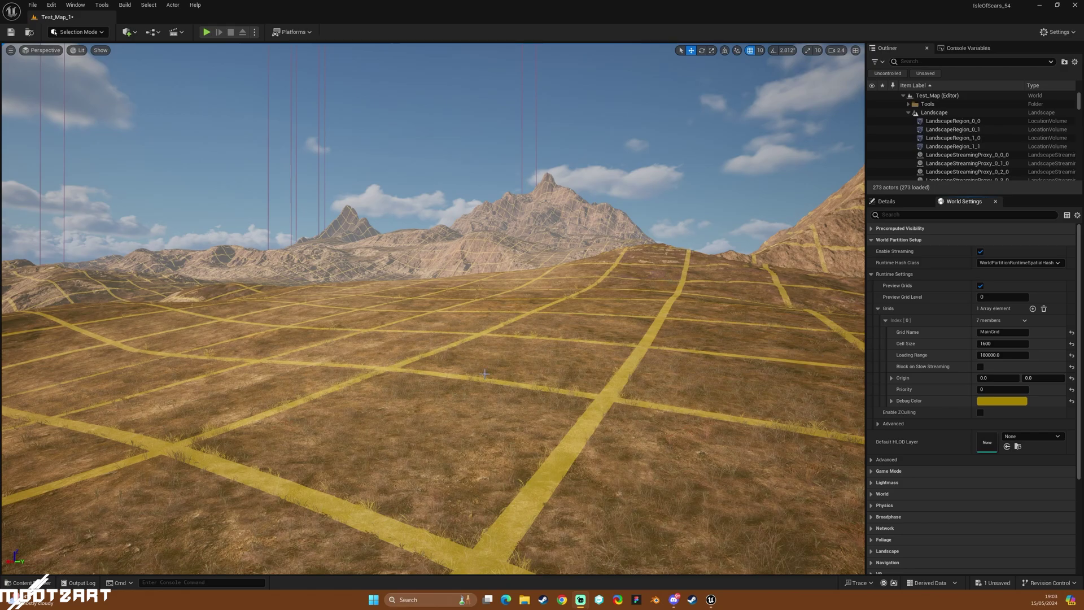
- Restore the World Partition MainGrid cell size to 12800 and survey the preview grid across the terrain
left_click(989, 343)
type("16000")
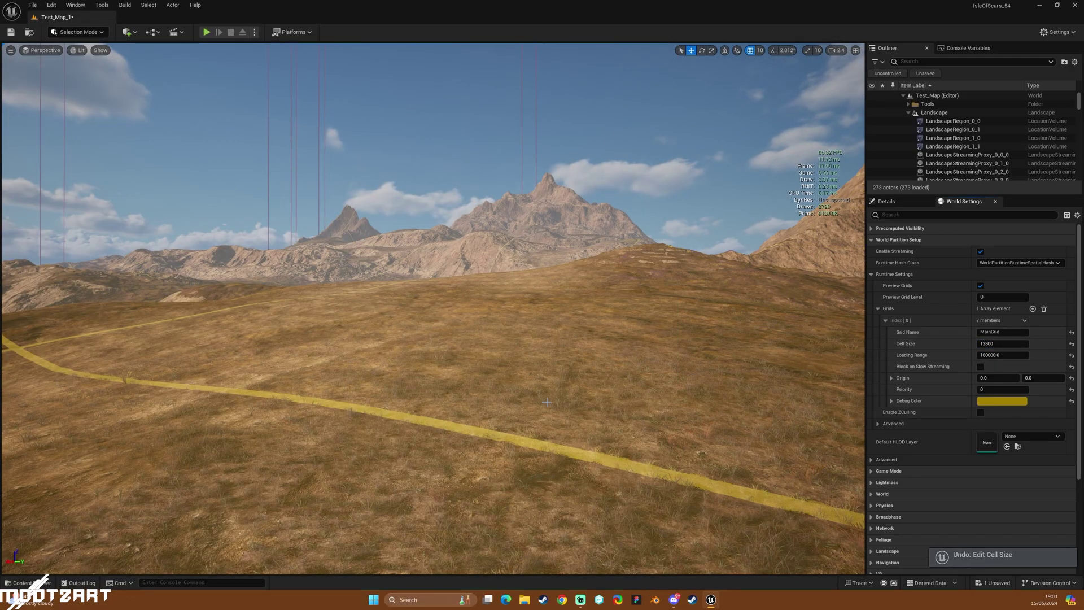
key("s")
scroll(433, 309, "up", 6)
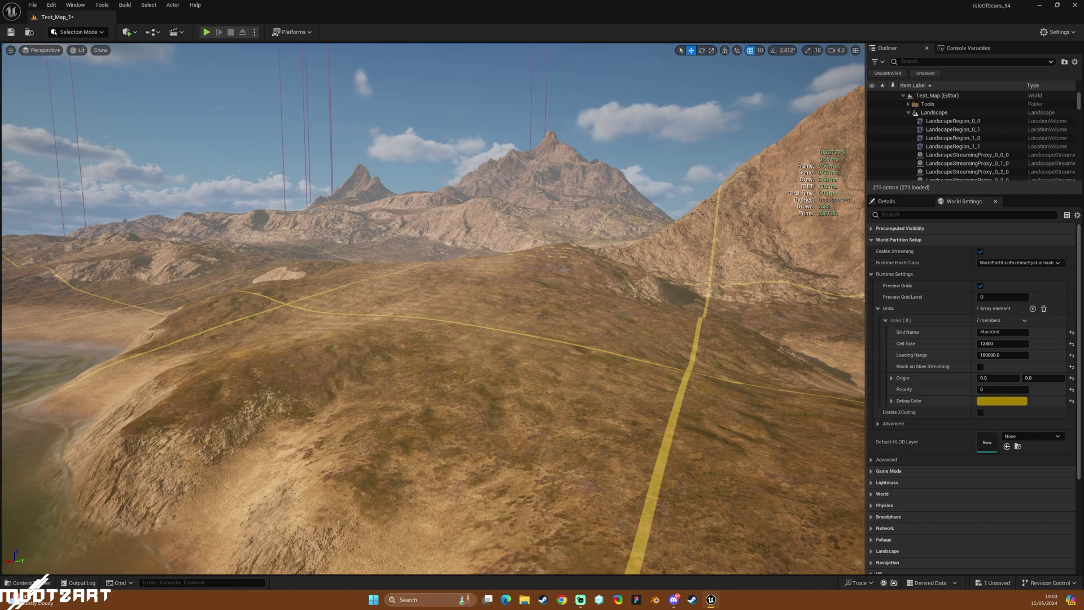
key("w")
mouse_move(563, 270)
right_mouse_down()
mouse_move(569, 263)
mouse_move(556, 268)
right_mouse_up()
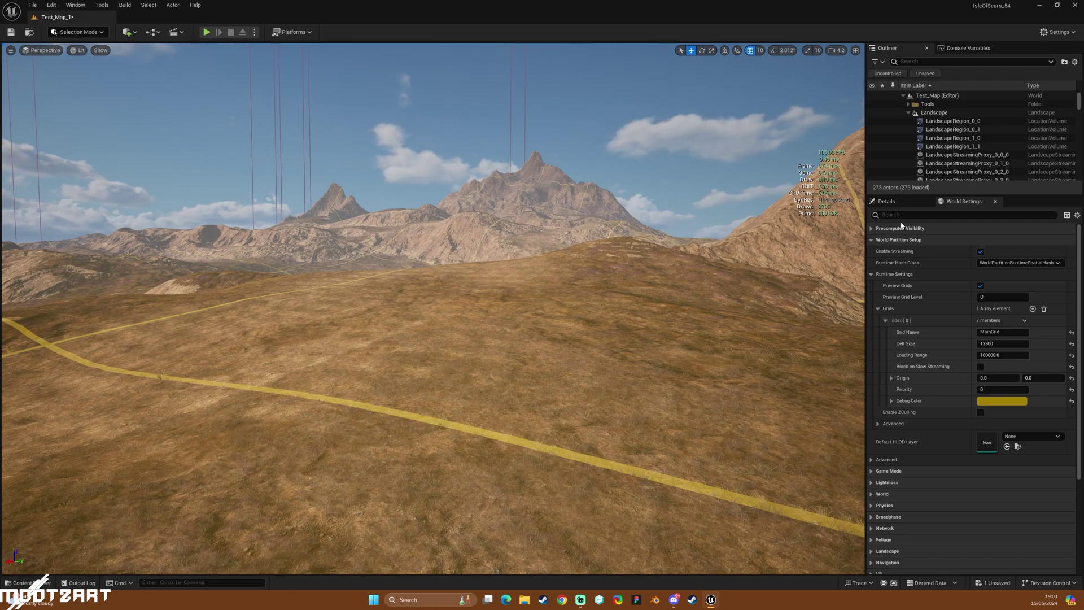
- Collapse the Landscape's child list and turn off Preview Grids in the World Partition runtime settings
left_click(888, 202)
left_click(909, 113)
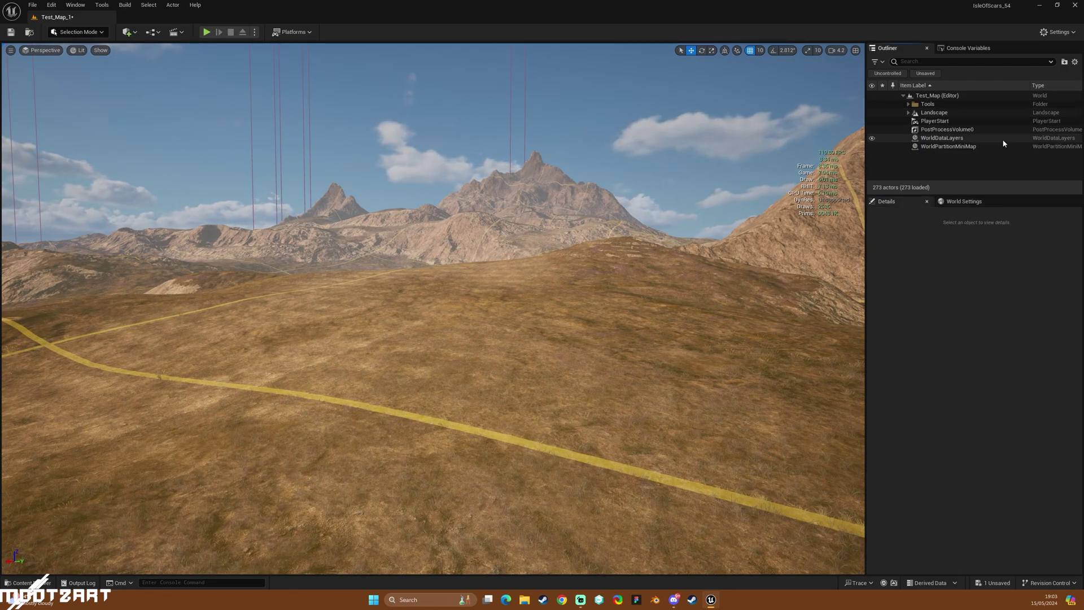
left_click(969, 203)
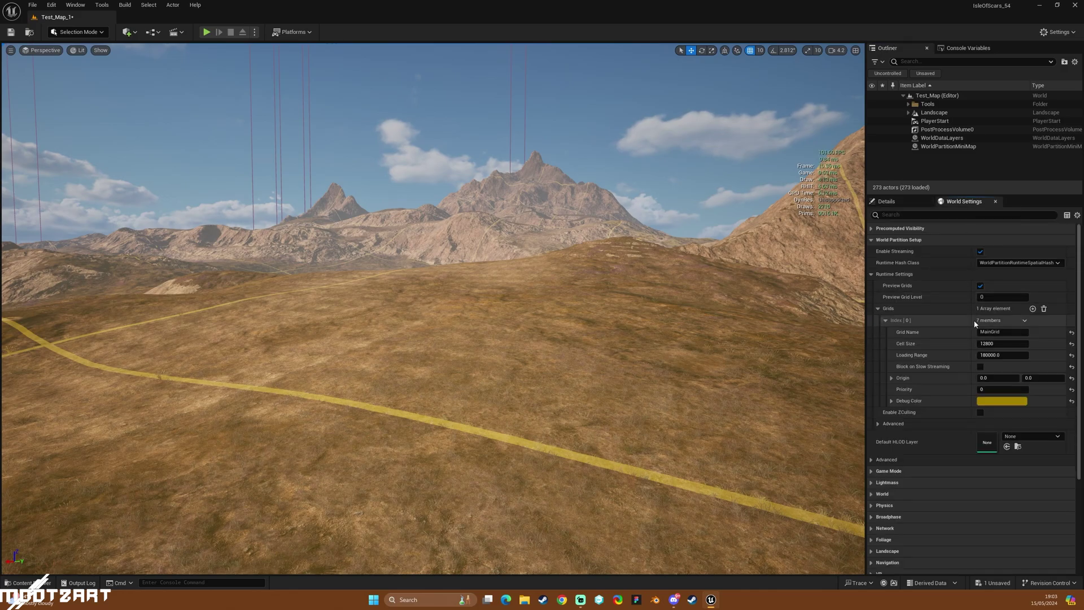
left_click(981, 286)
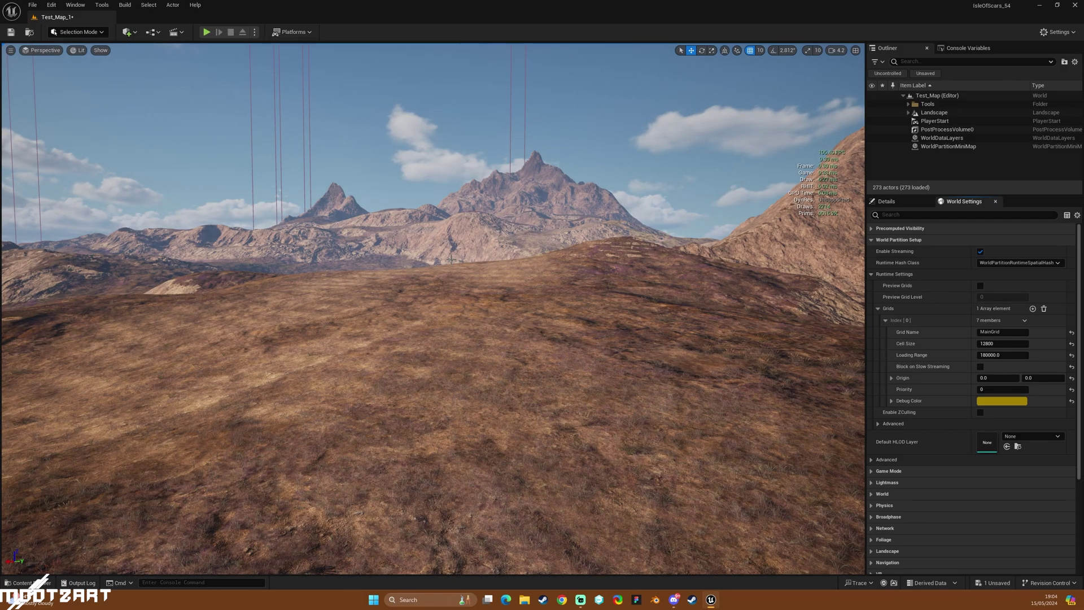
- Show the Landscape actor's LOD Distribution settings, with its Virtual Texture section collapsed, and read the LOD 0 Screen Size description
left_click(931, 113)
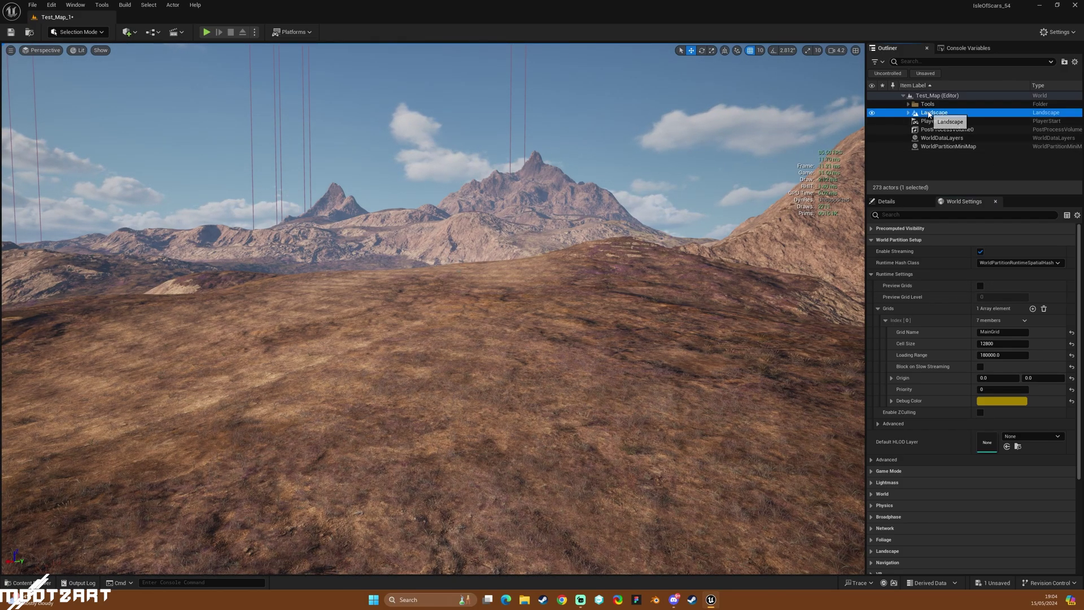
left_click(890, 201)
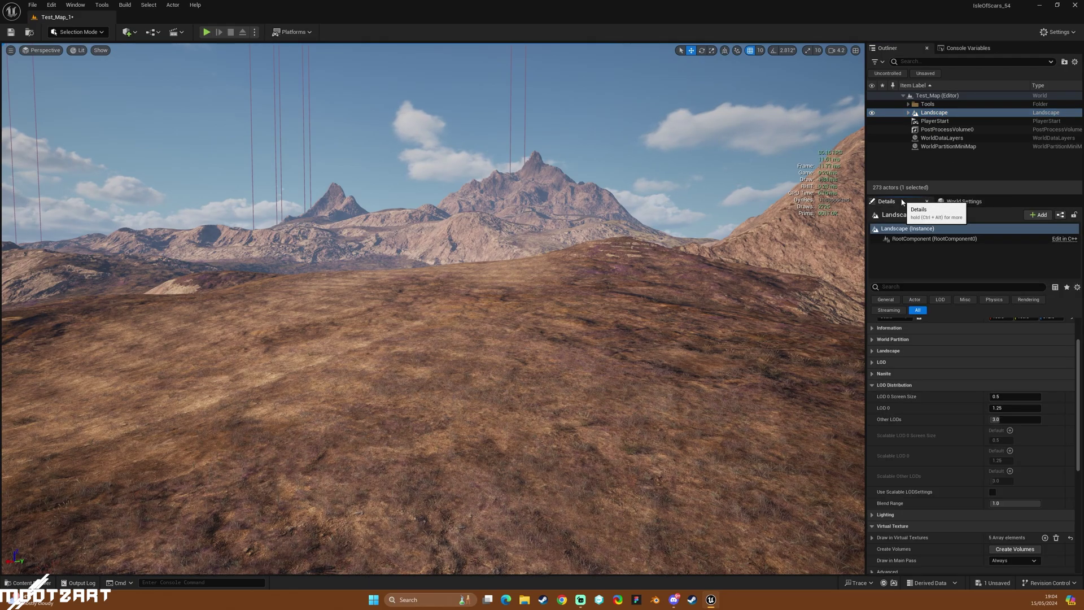
left_click(931, 113)
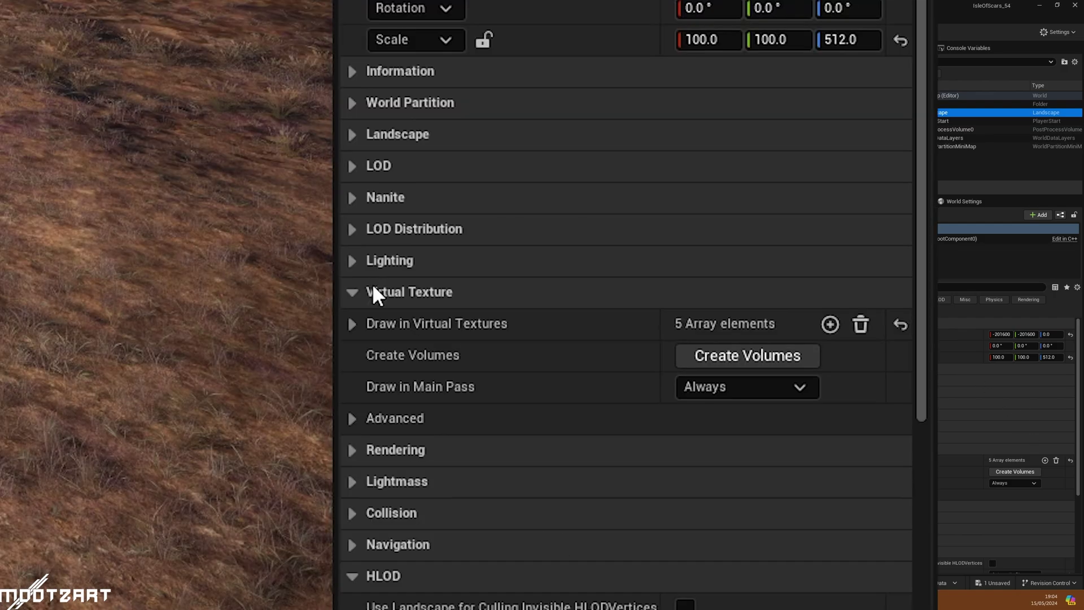
left_click(353, 291)
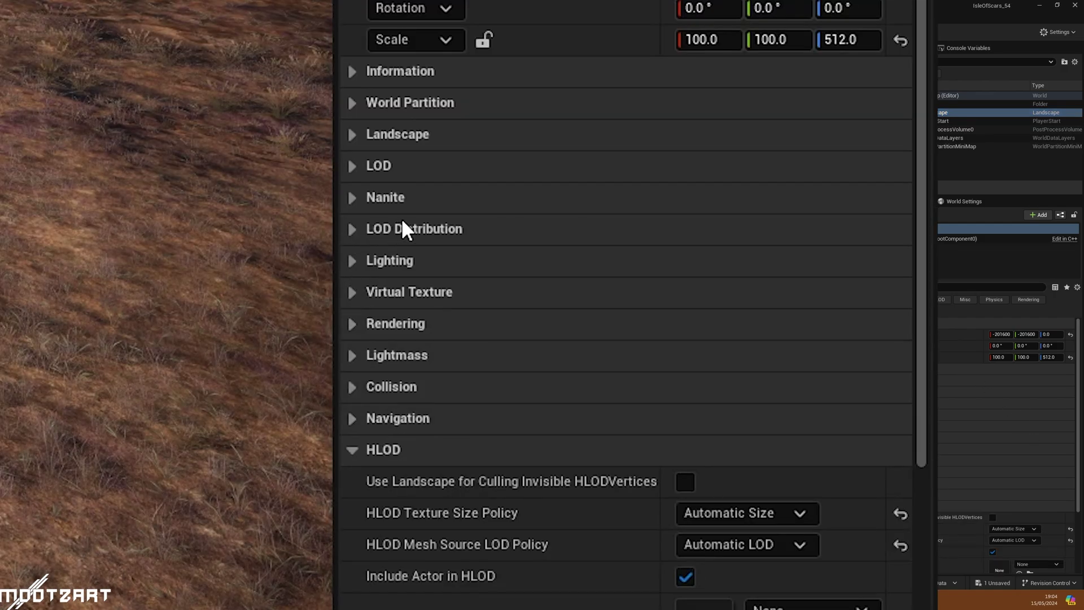
left_click(352, 229)
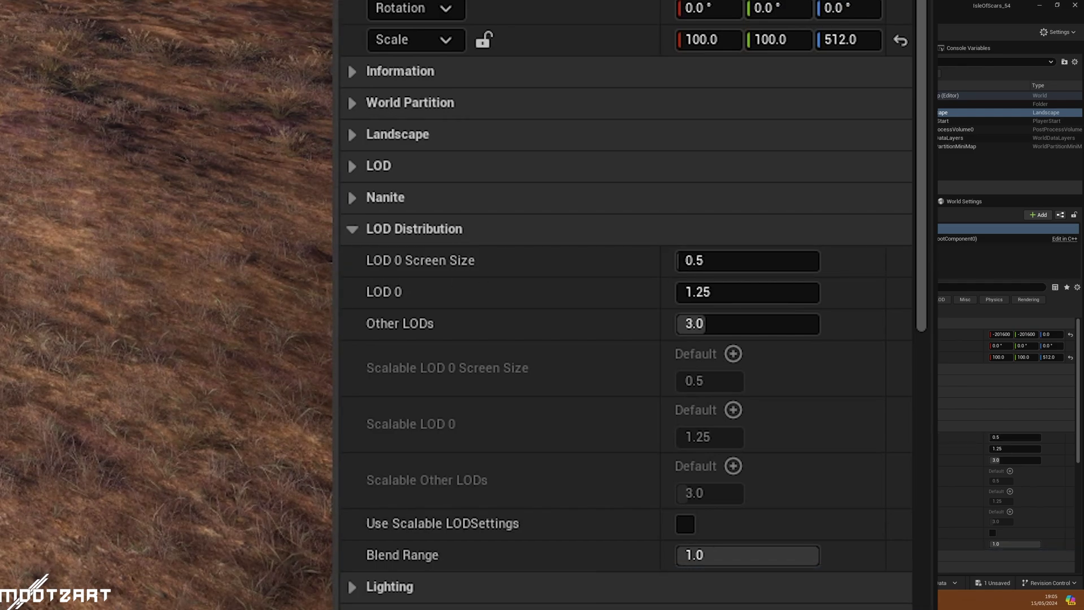
mouse_move(388, 302)
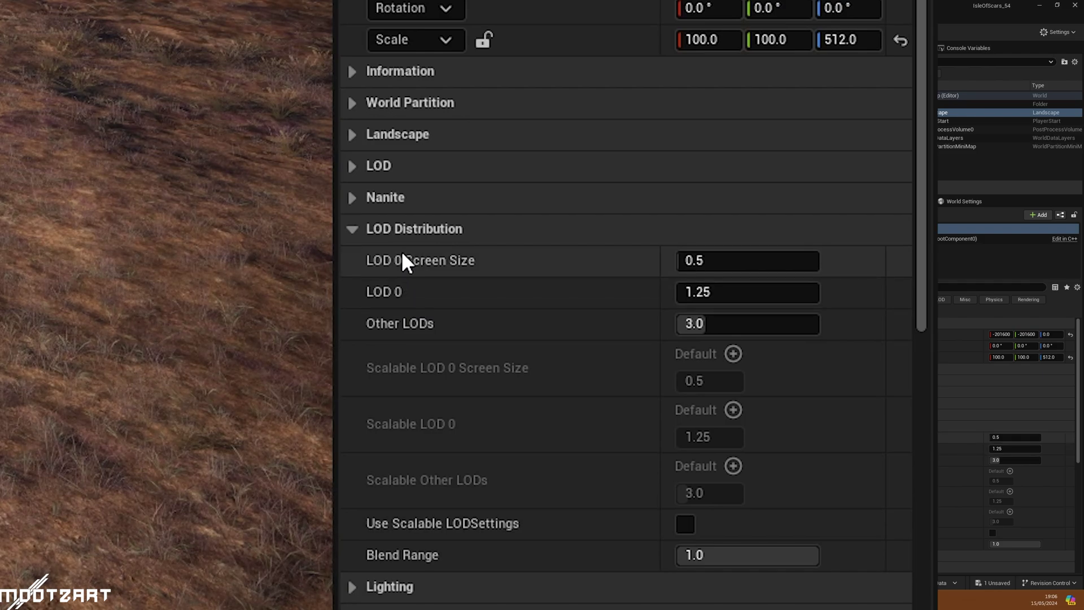
mouse_move(388, 270)
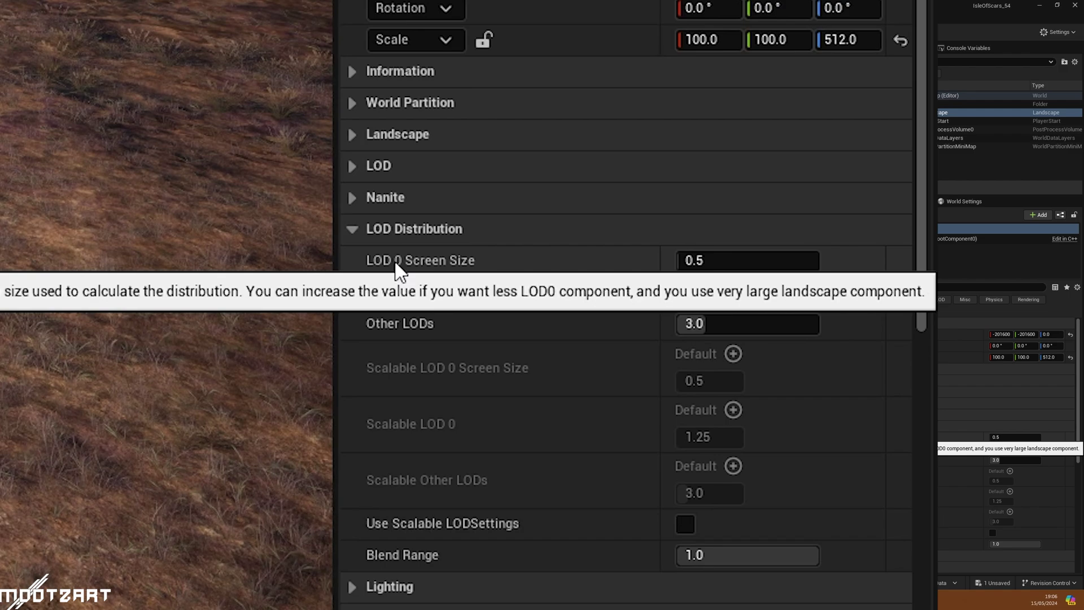
mouse_move(372, 338)
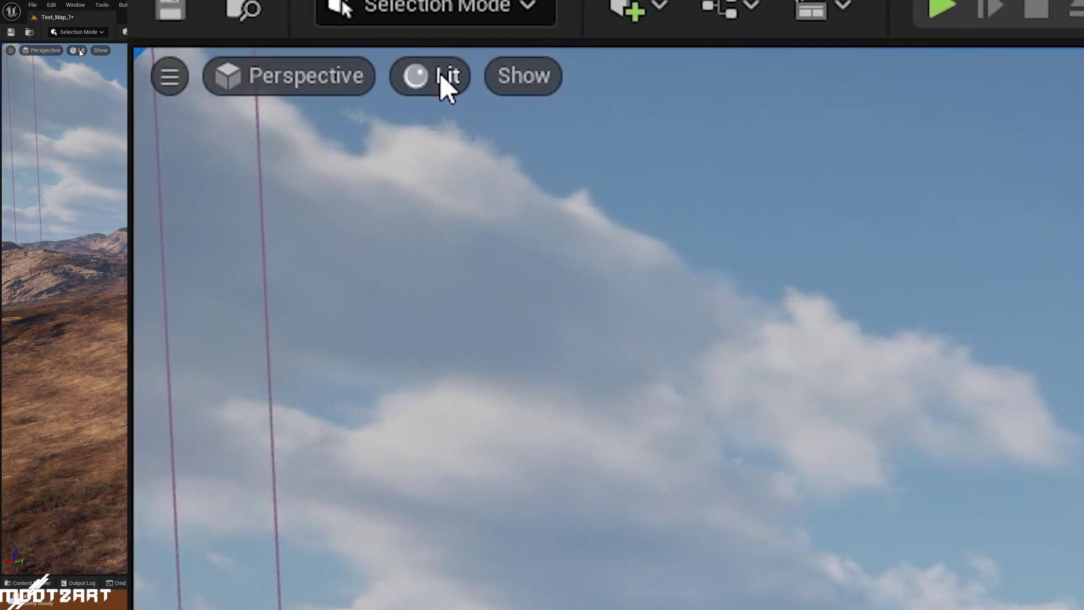
- Switch the viewport's landscape visualizer from Normal to LOD
left_click(80, 51)
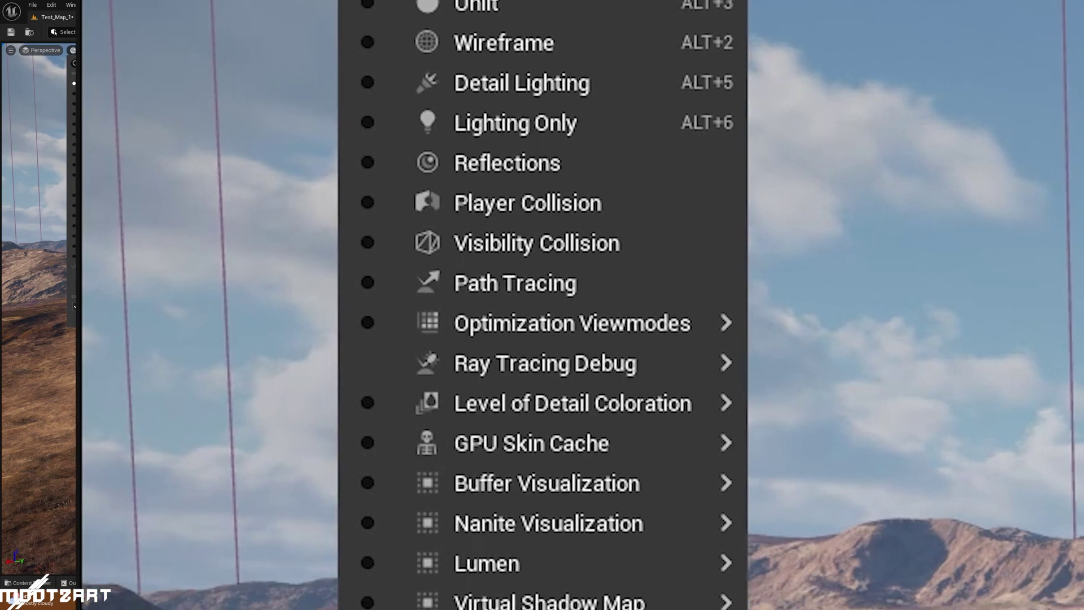
mouse_move(523, 341)
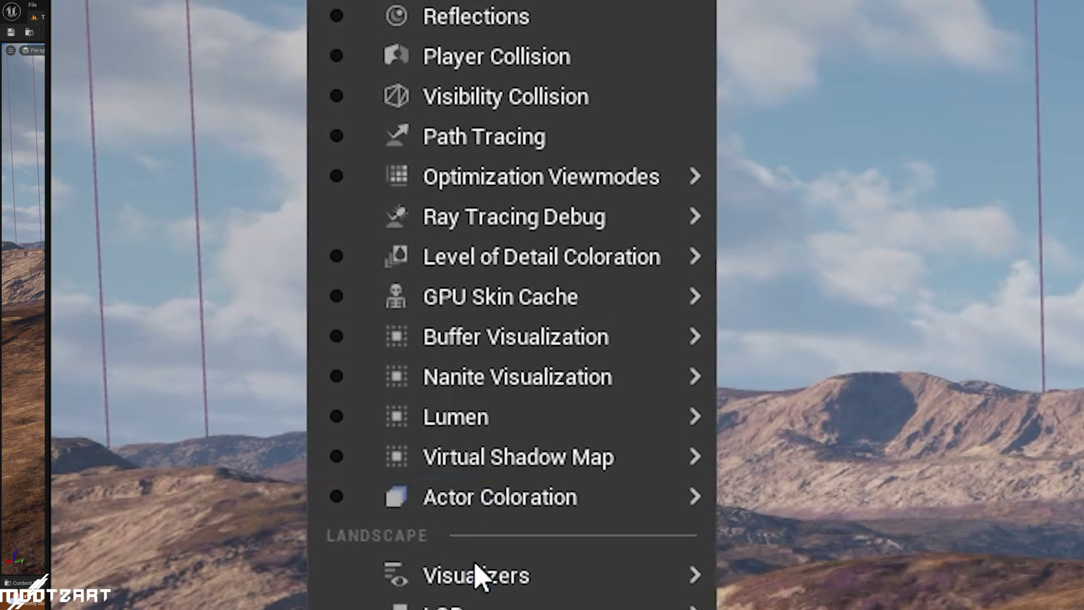
mouse_move(475, 575)
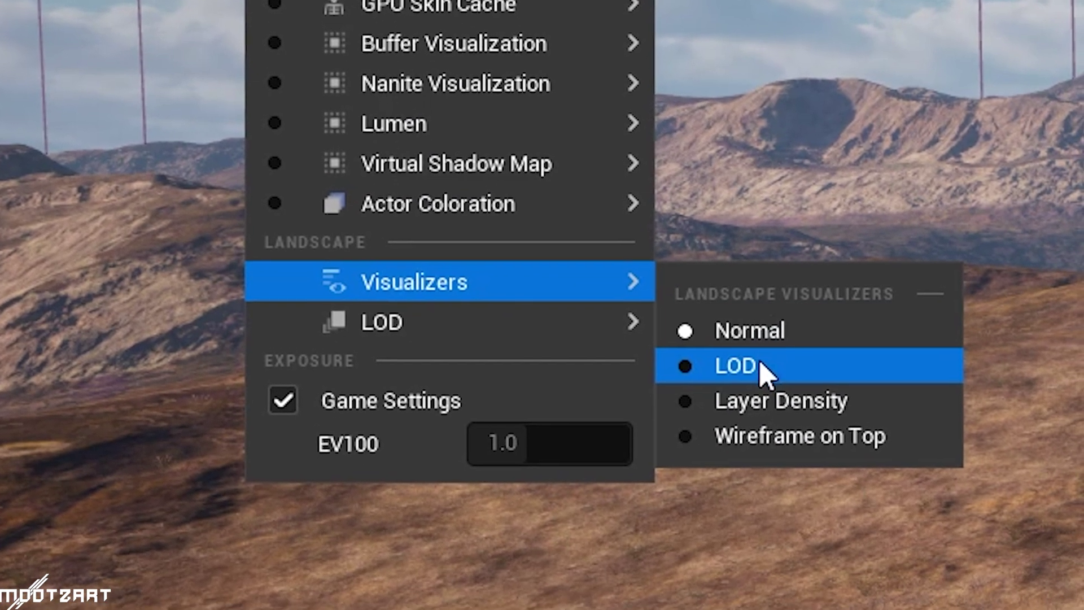
left_click(773, 463)
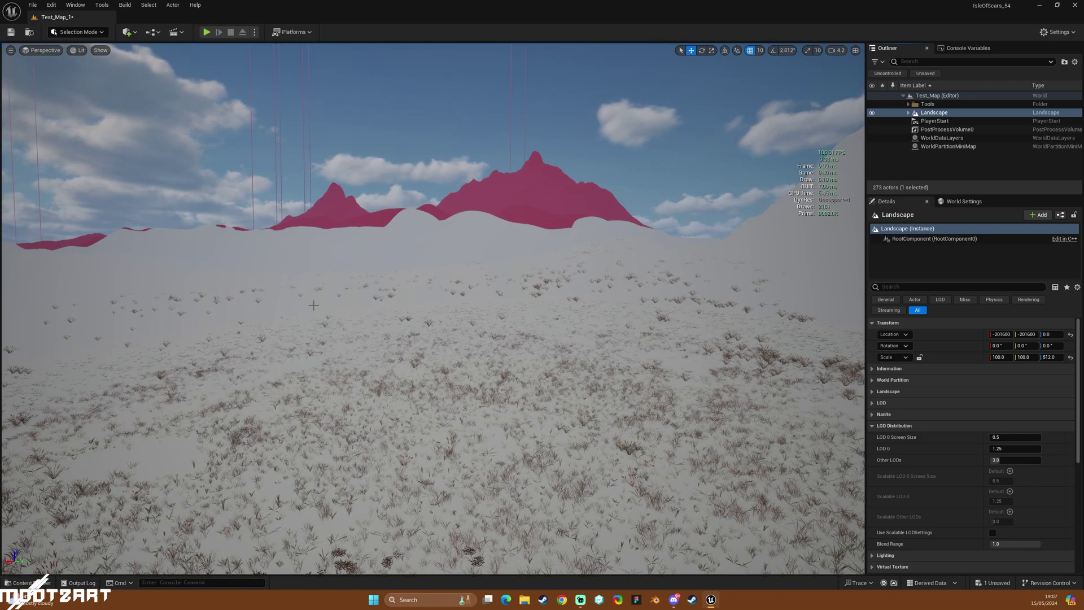
- Examine how the landscape's LOD colors are distributed, both from high above the island and back at ground level
key("e")
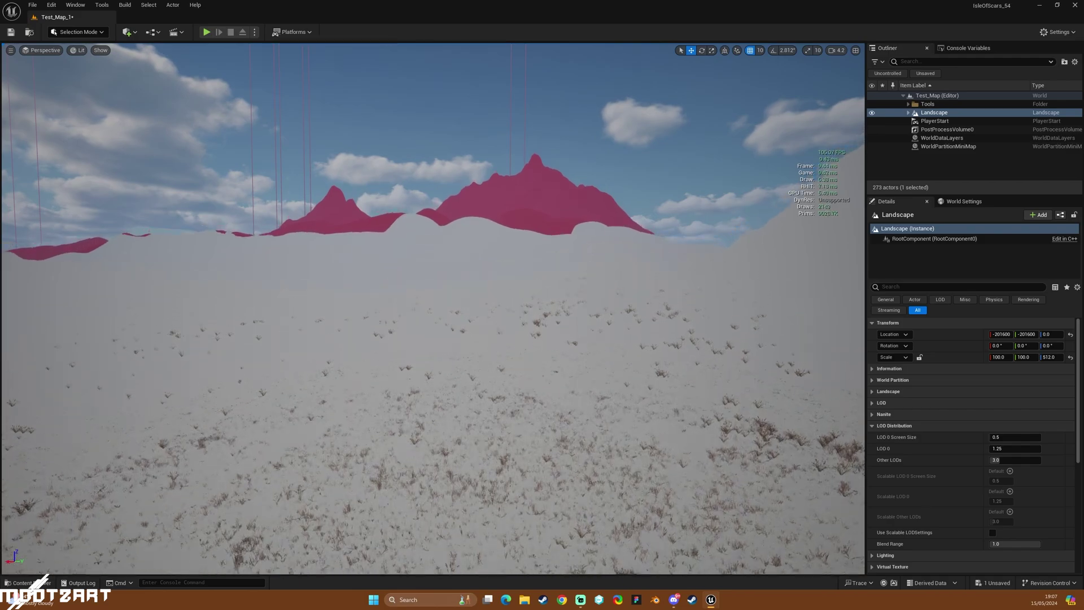
scroll(314, 306, "up", 14)
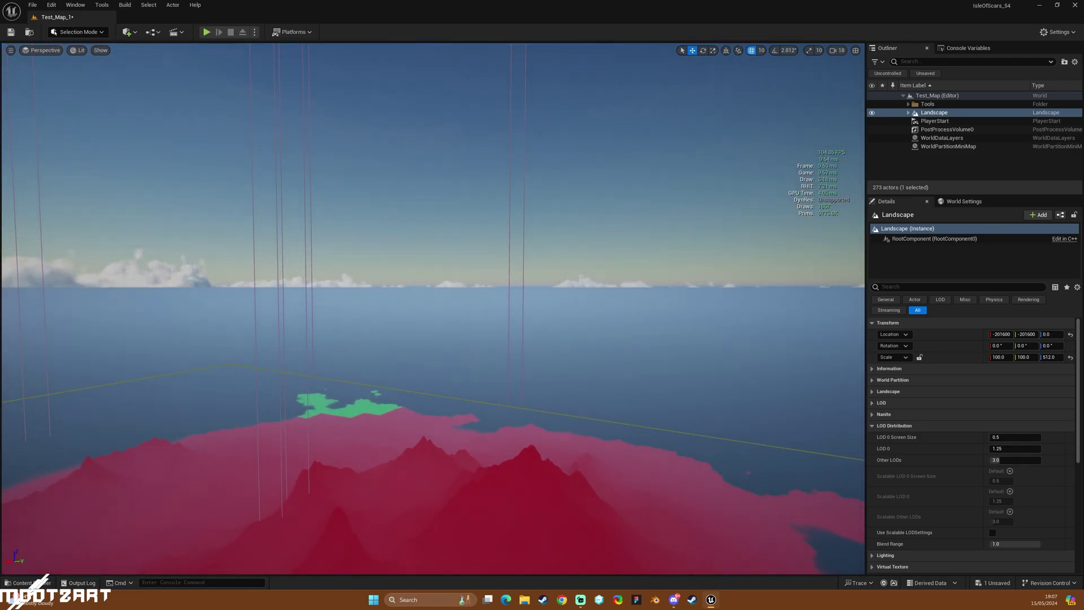
right_click_drag(302, 293, 302, 385)
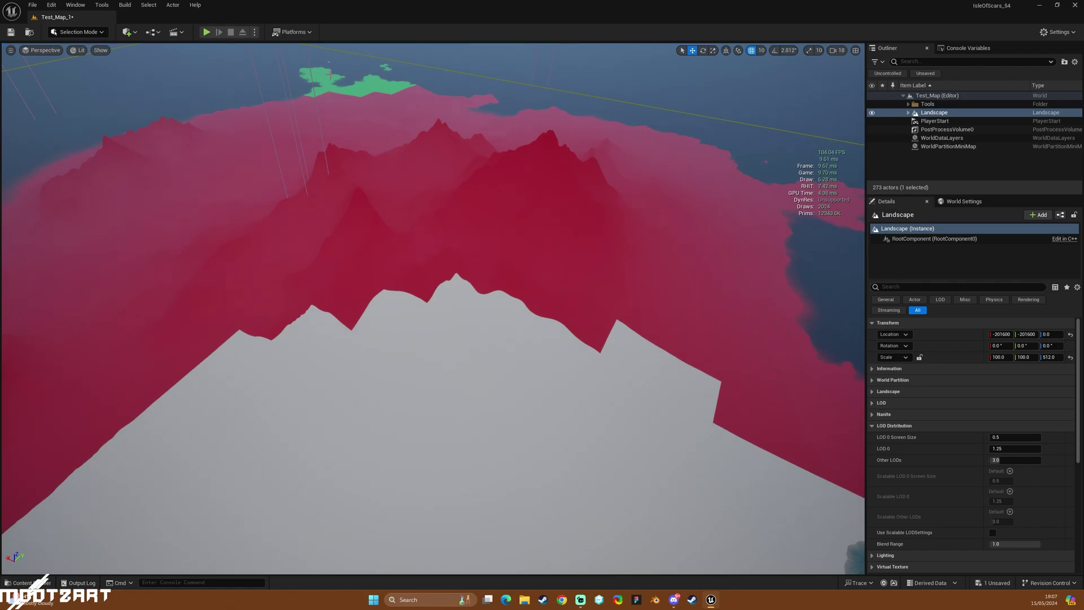
right_click_drag(339, 100, 340, 99)
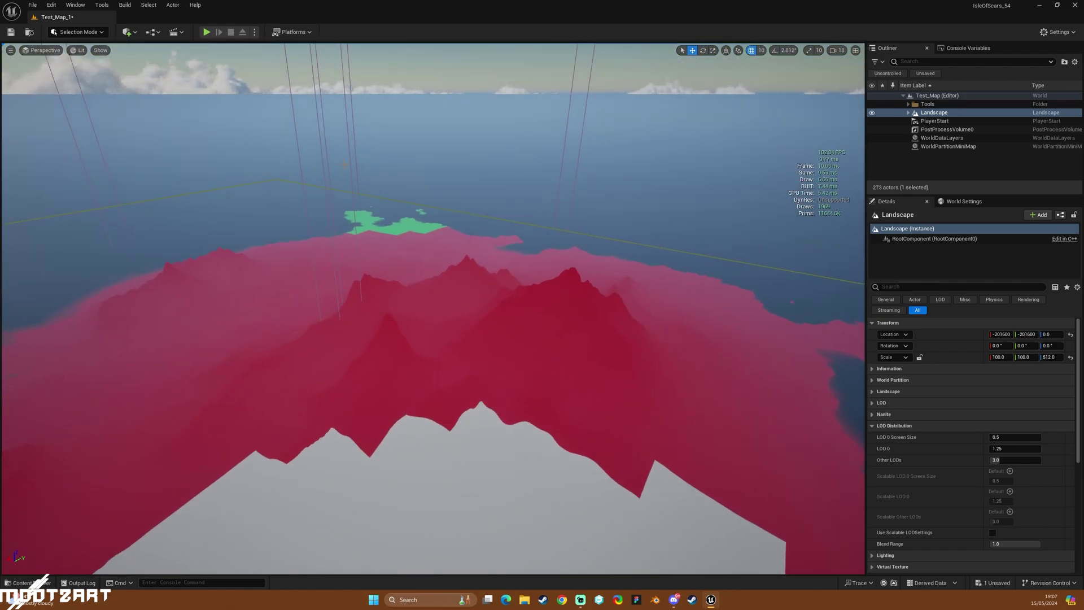
right_click_drag(576, 139, 576, 138)
right_click_drag(576, 139, 577, 138)
scroll(576, 139, "down", 5)
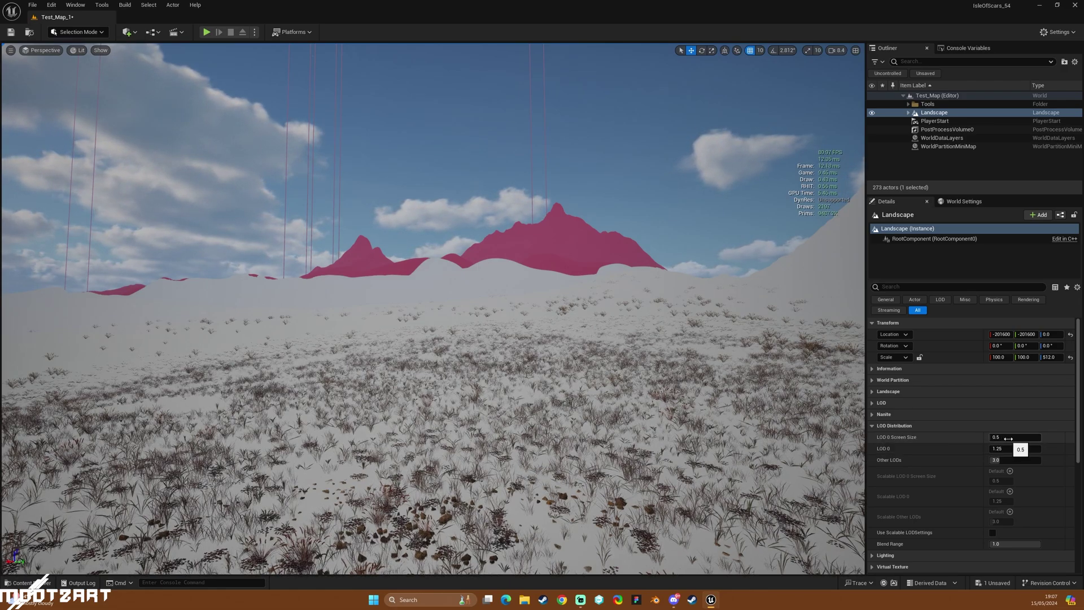
- Try a LOD 0 Screen Size of 1 on the landscape and check the LOD coloring from above and from the ground
left_click(1027, 437)
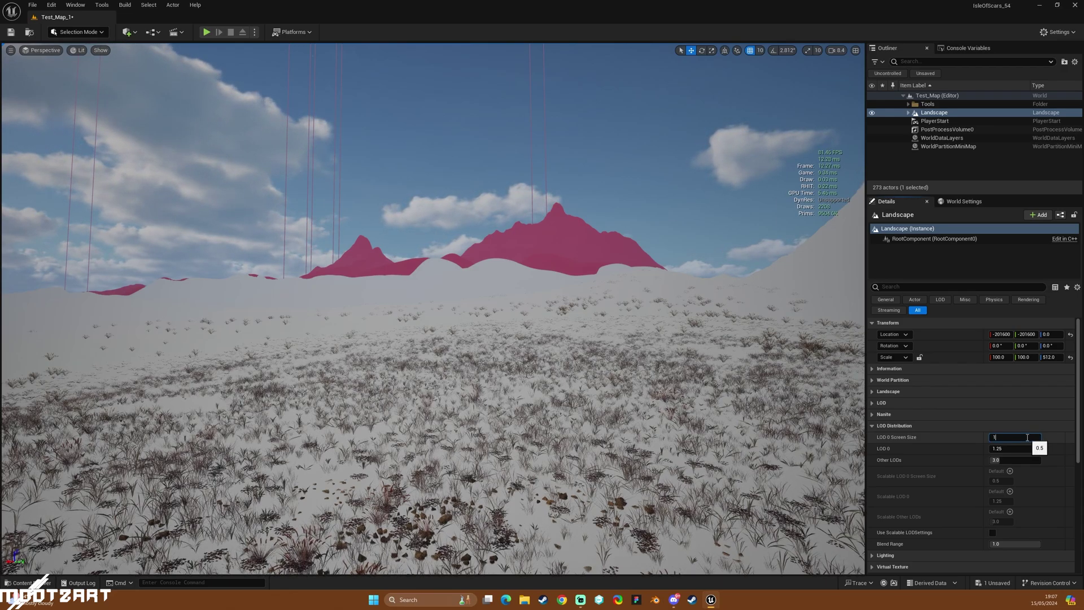
type("1")
key("Return")
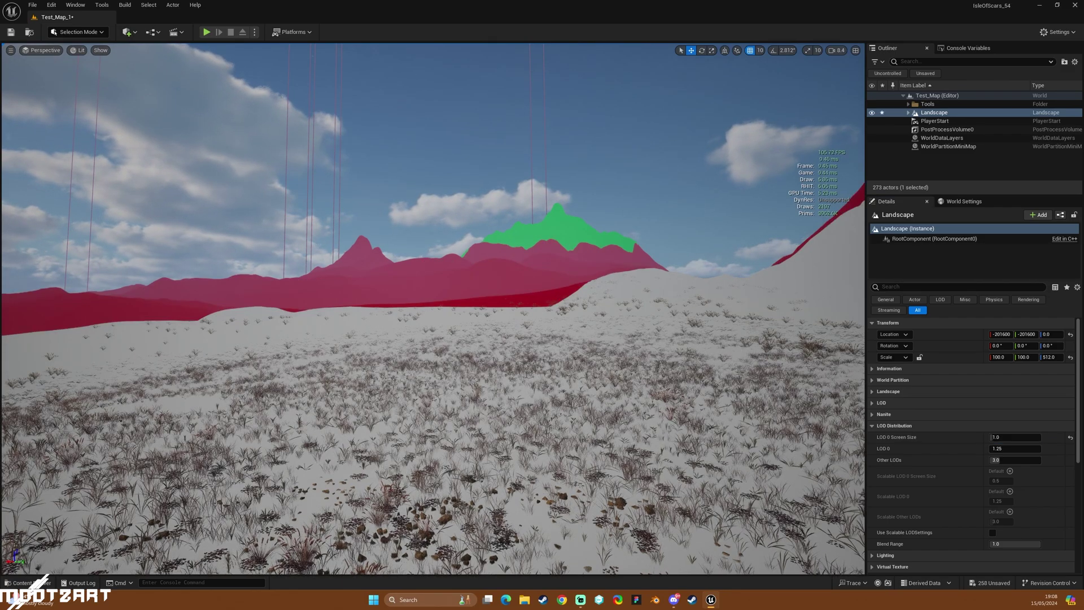
key("e")
right_click_drag(303, 307, 303, 362)
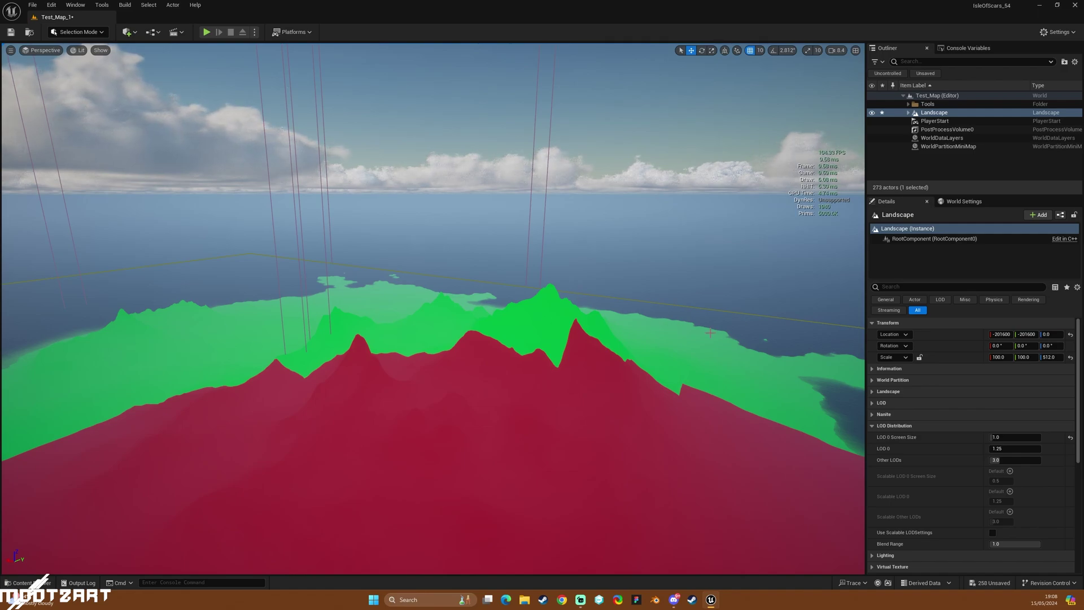
right_click_drag(711, 333, 714, 337)
key("q")
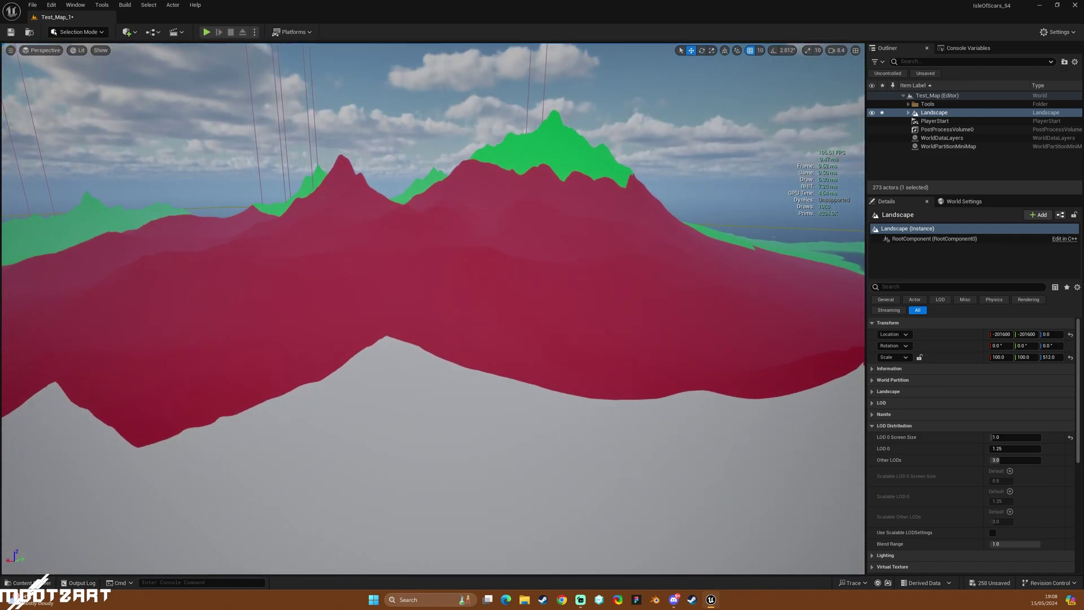
right_click_drag(432, 308, 432, 308)
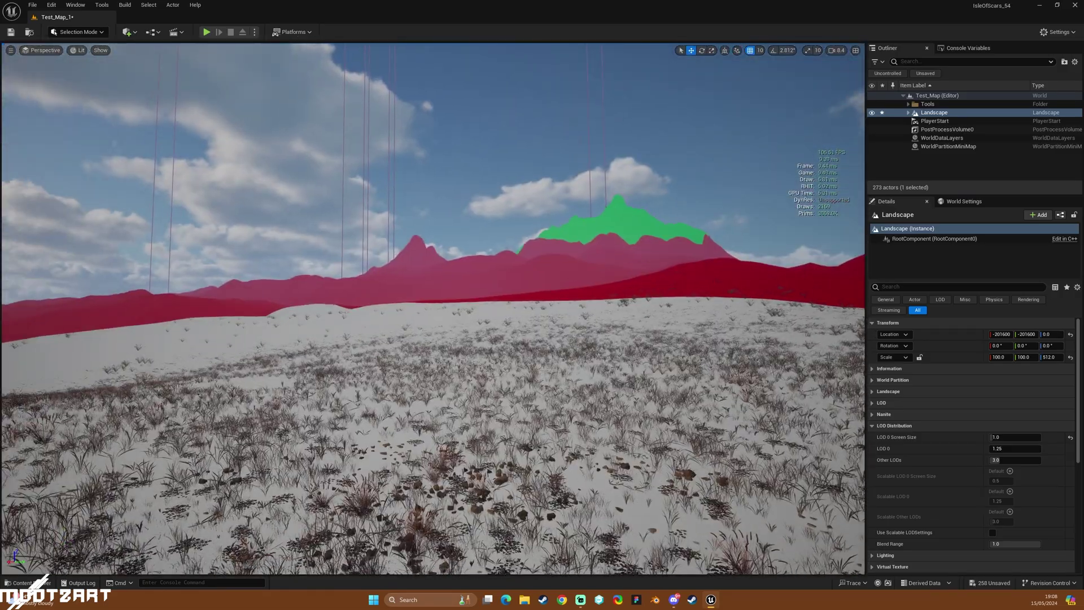
- Set the landscape's LOD 0 Screen Size to 2 and inspect the LOD coloring near the ground and from above
left_click(1013, 437)
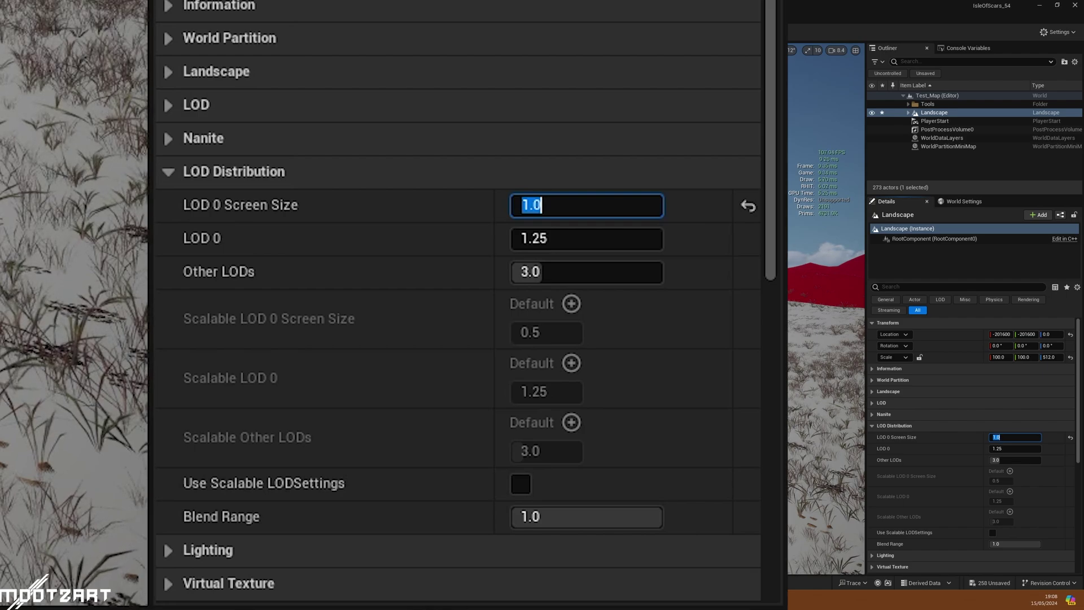
type("2")
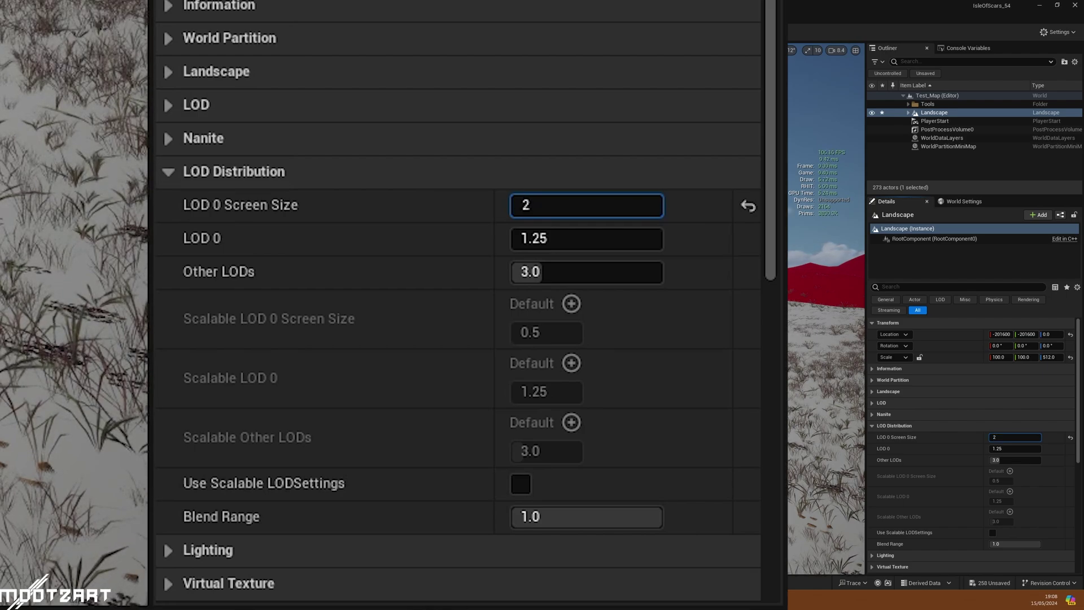
key("Return")
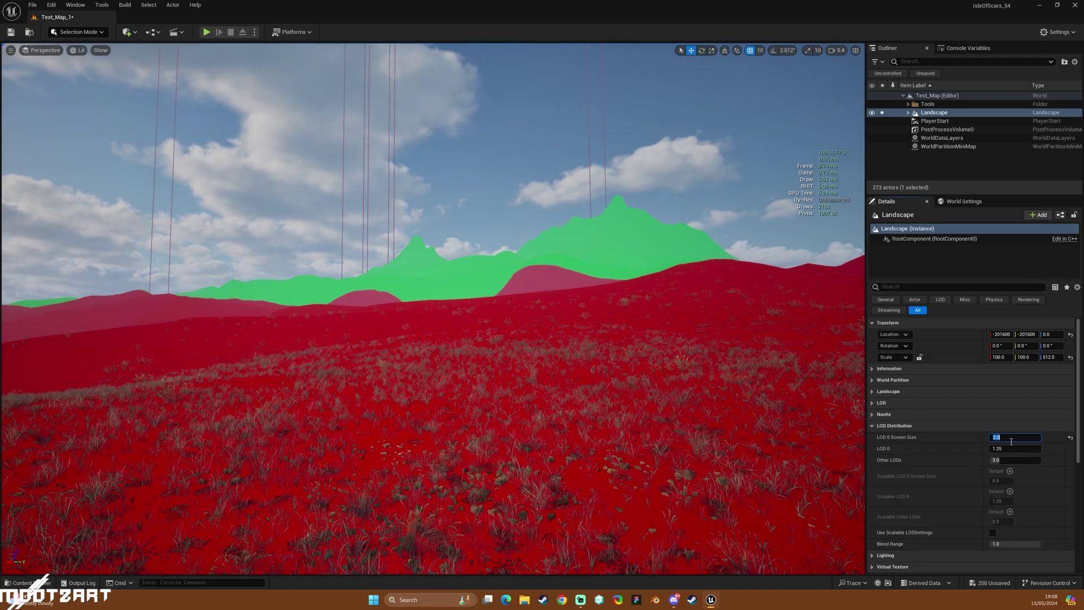
right_click_drag(485, 386, 485, 430)
key("e")
key("q")
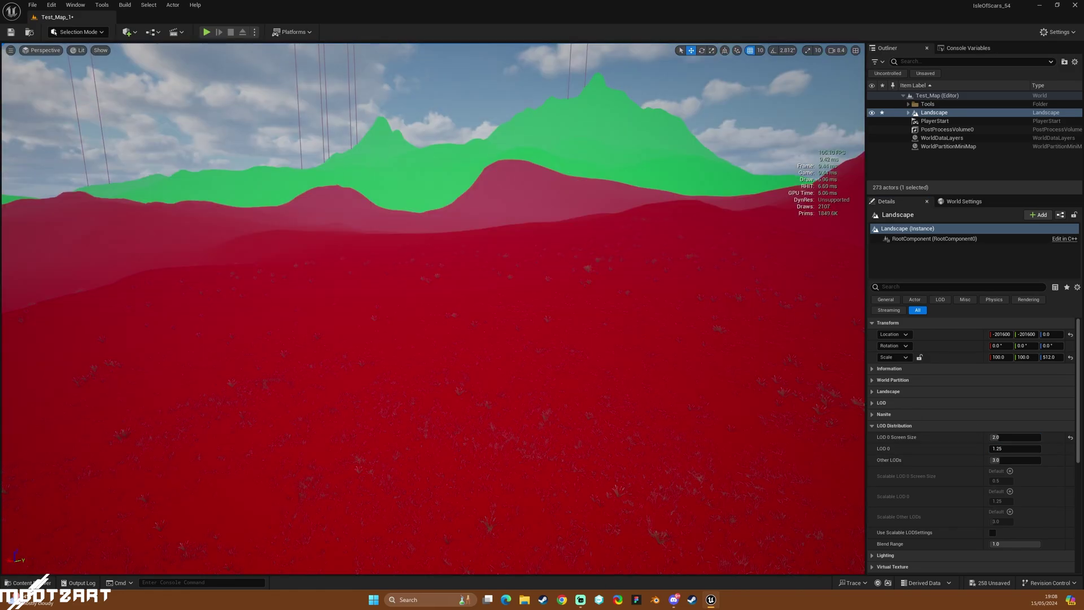
right_click_drag(769, 362, 752, 353)
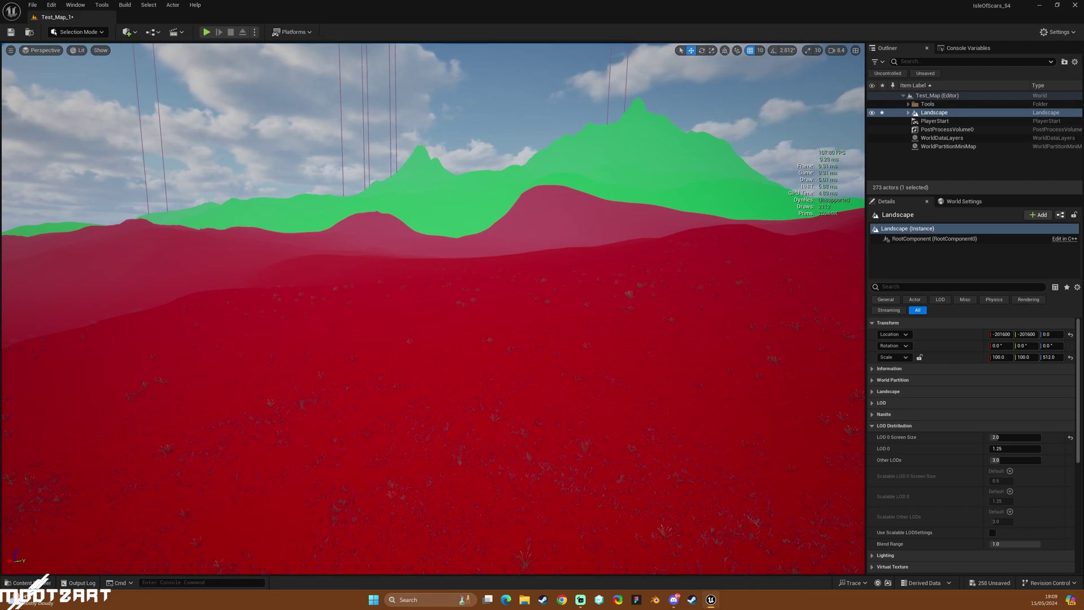
key("q")
key("e")
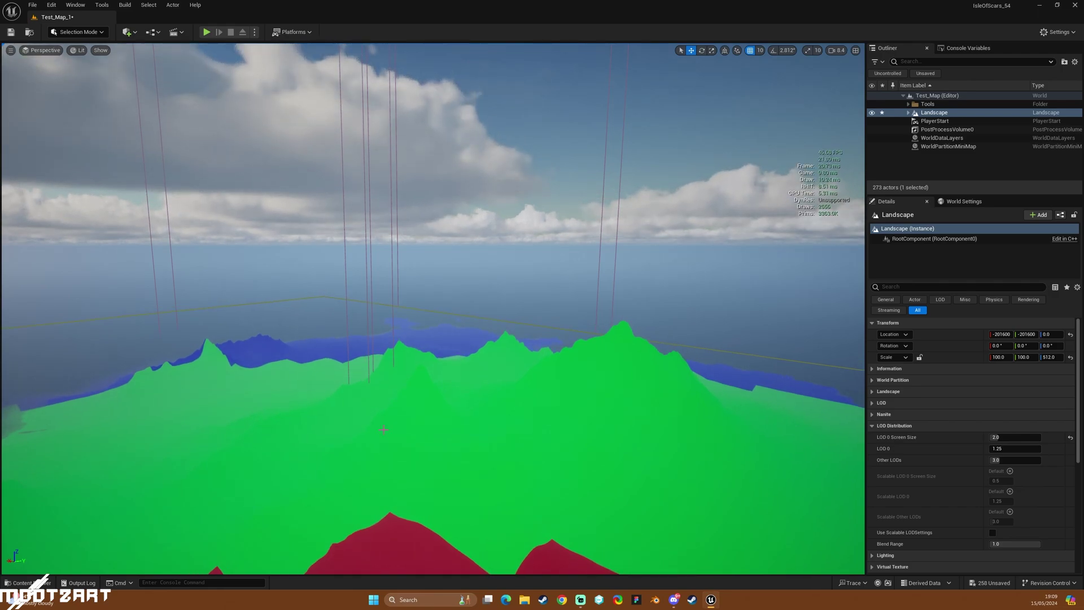
right_click_drag(434, 316, 433, 347)
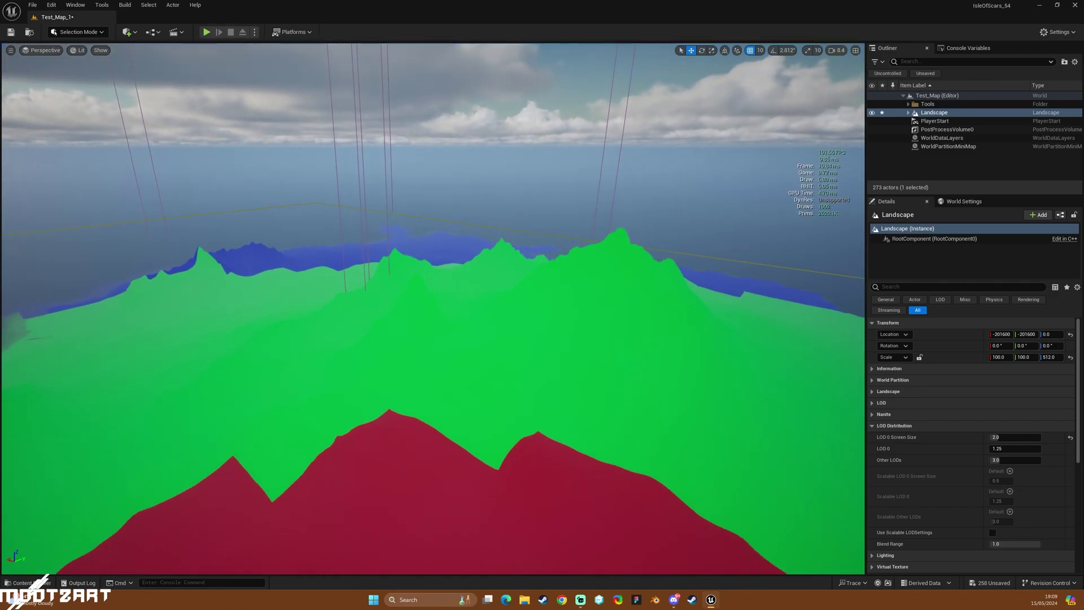
- Clear the stray streaming proxy selection, reselect the main Landscape actor, and inspect the LOD coloring at ground level
right_click(536, 335)
left_click(412, 270)
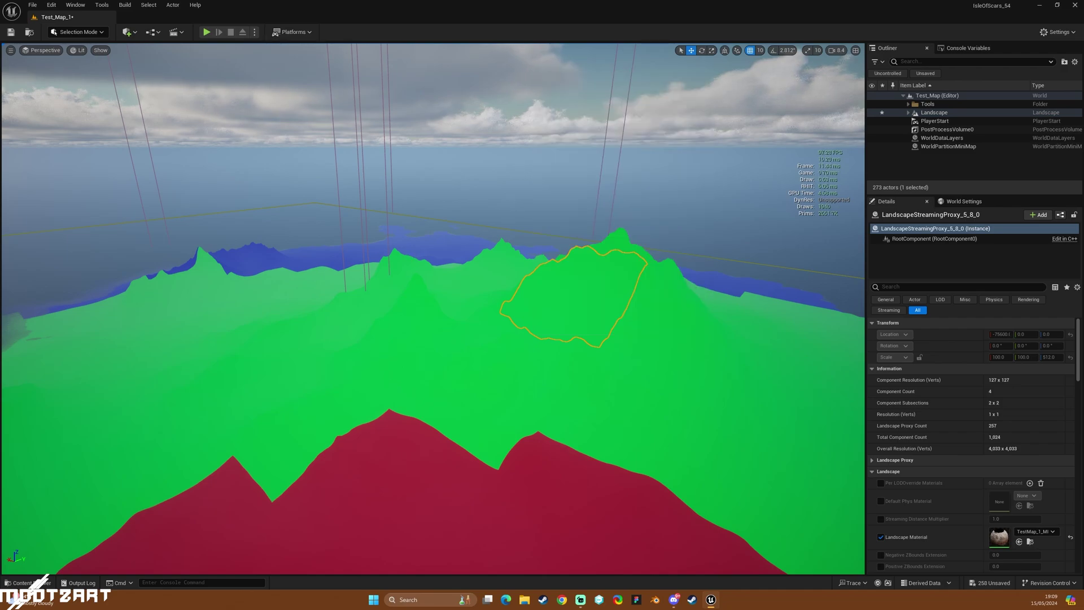
key("q")
key("Escape")
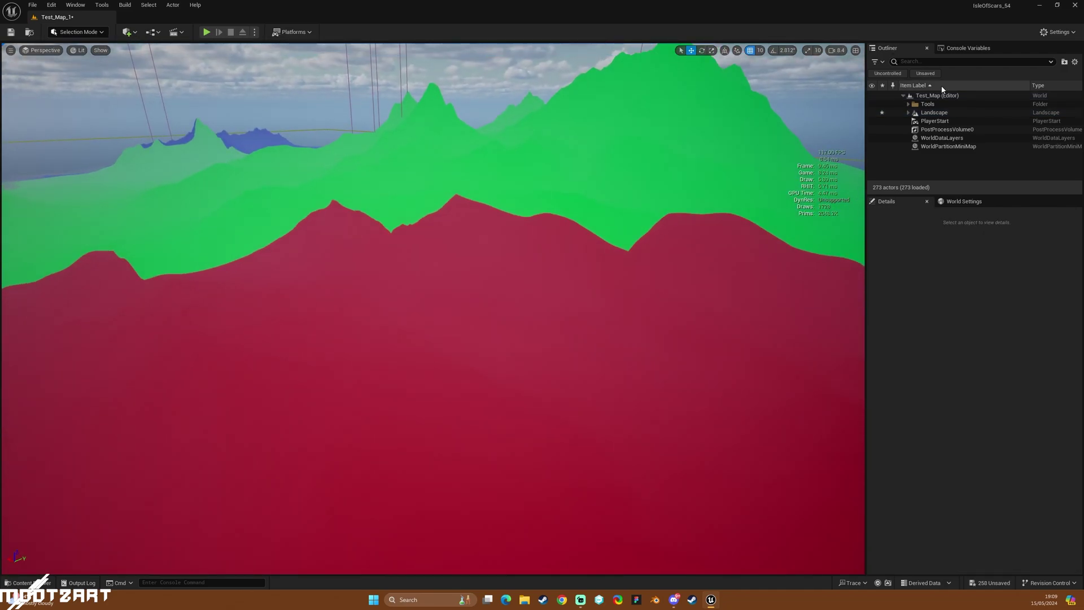
left_click(937, 112)
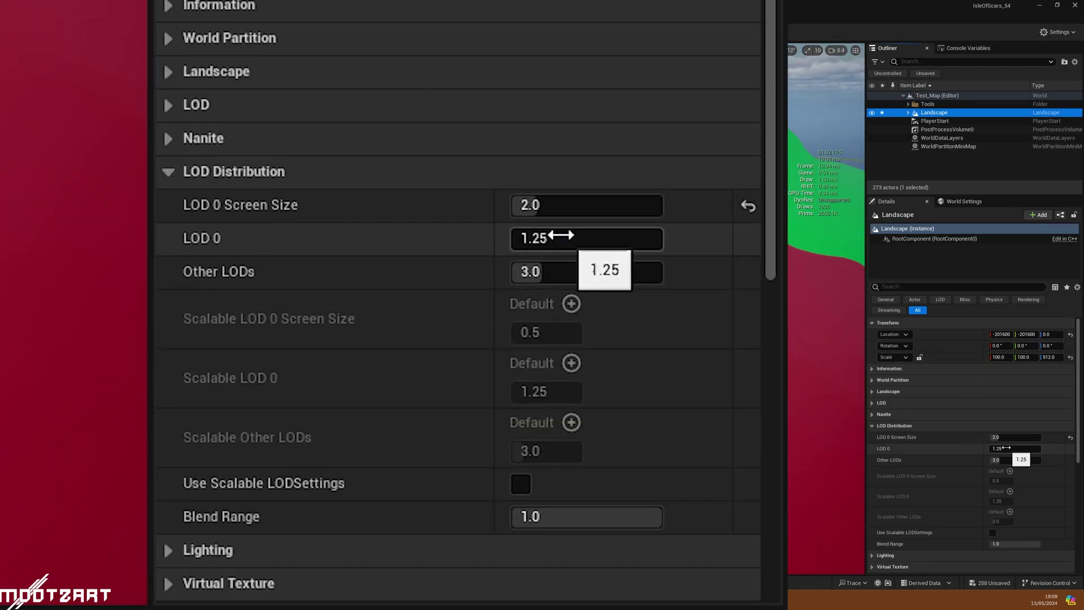
right_click_drag(564, 317, 565, 339)
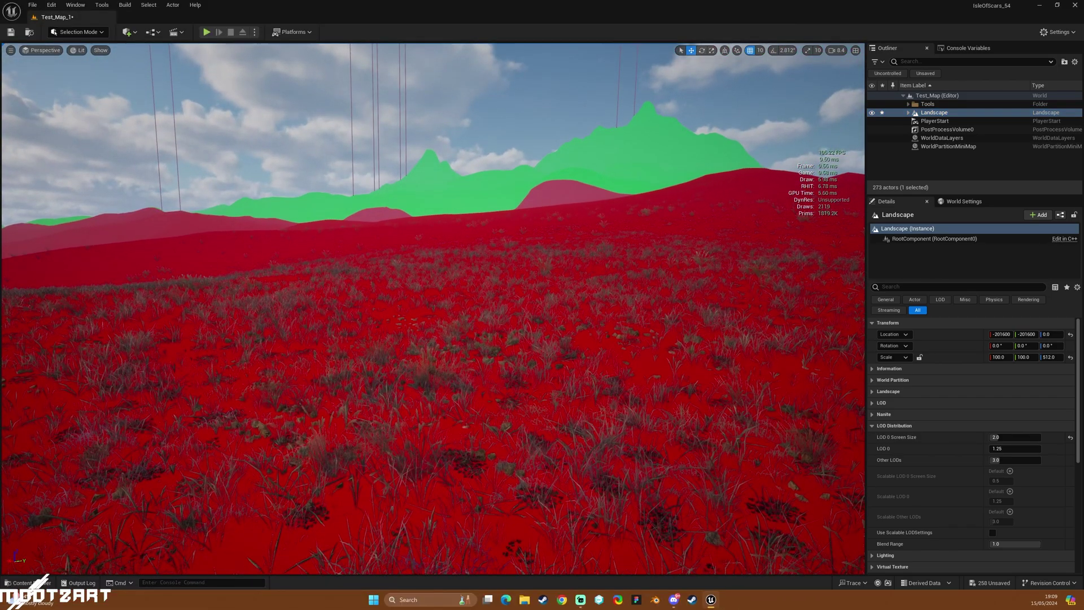
right_click_drag(569, 416, 569, 373)
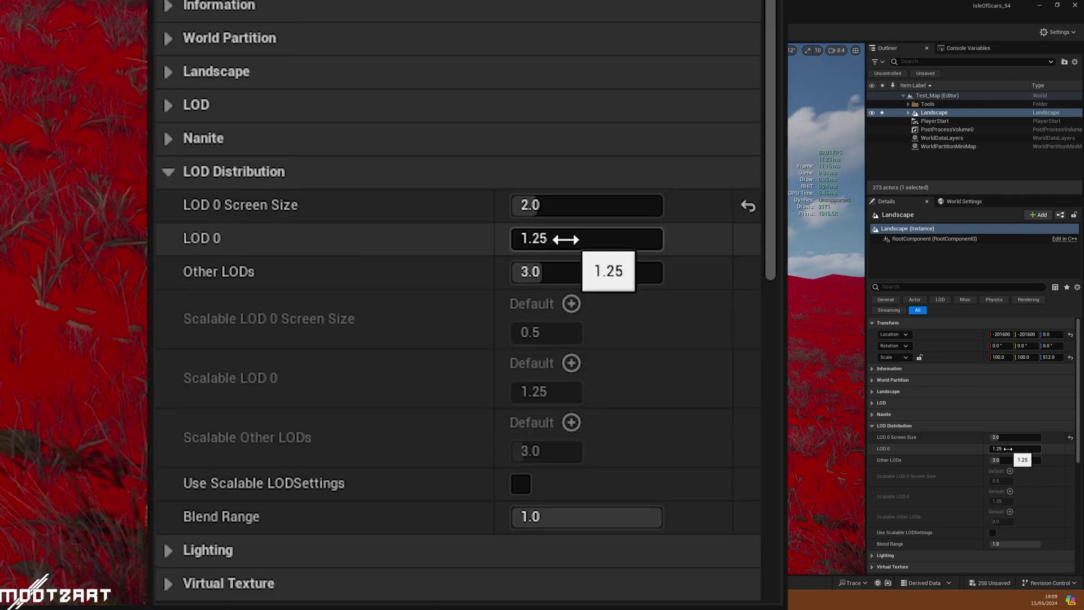
- Try LOD 0 distribution values of 1 and 3 on the landscape
left_click(989, 448)
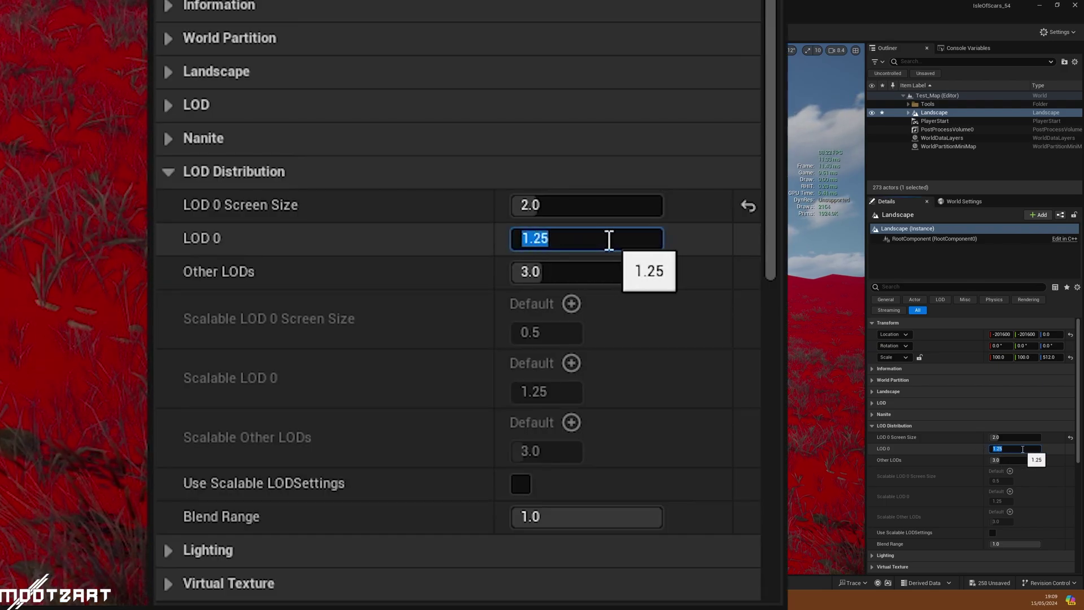
type("1")
key("Return")
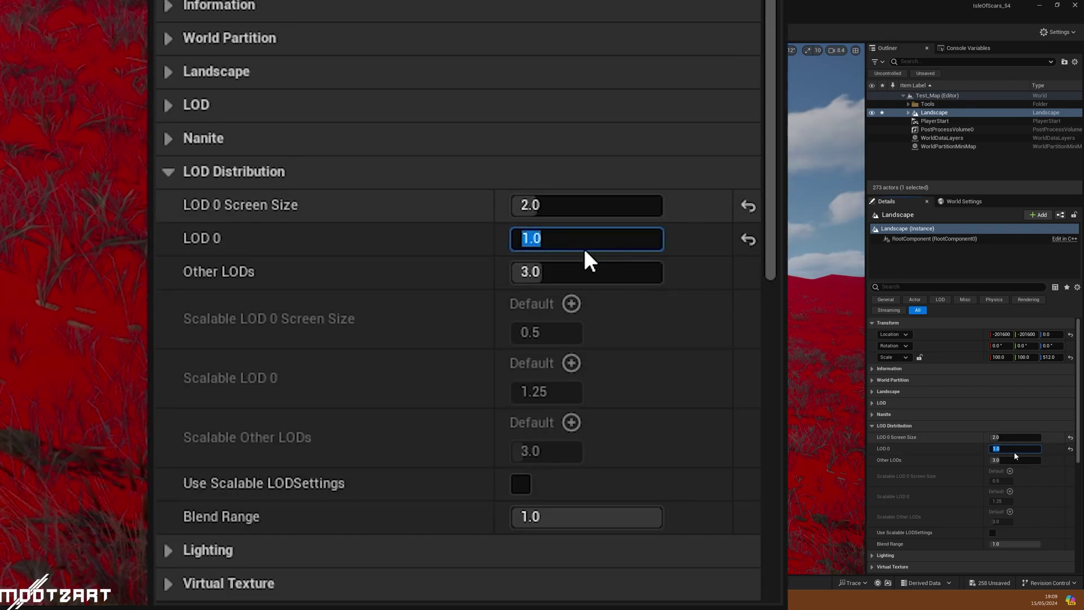
type("3")
key("Return")
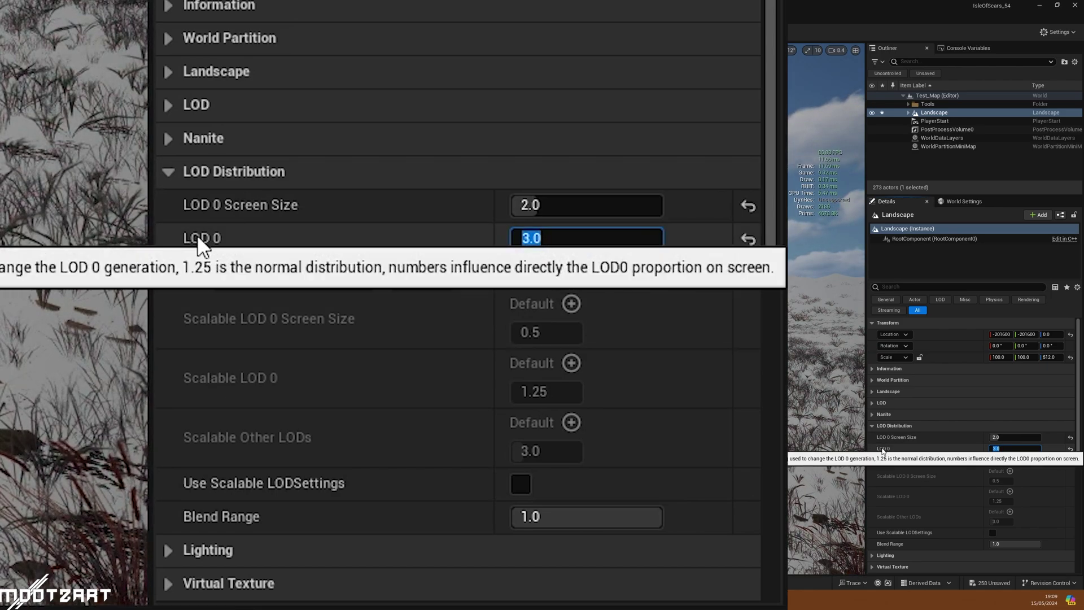
- Try intermediate LOD 0 distribution values of 2.5, 2.1, 2.2 and 2.3 on the landscape
type("2.5")
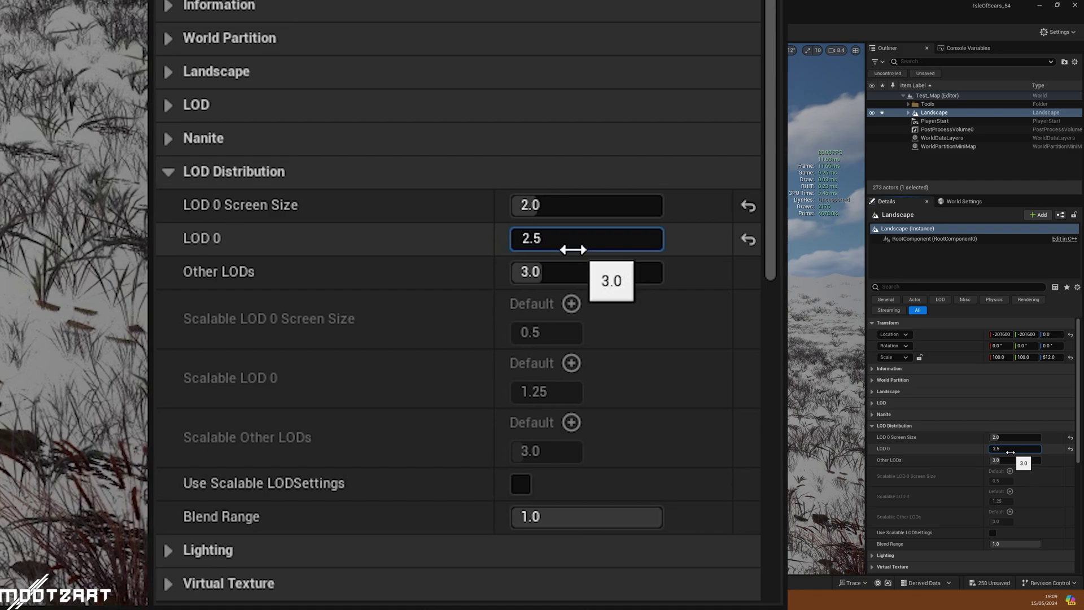
key("BackSpace")
type("1")
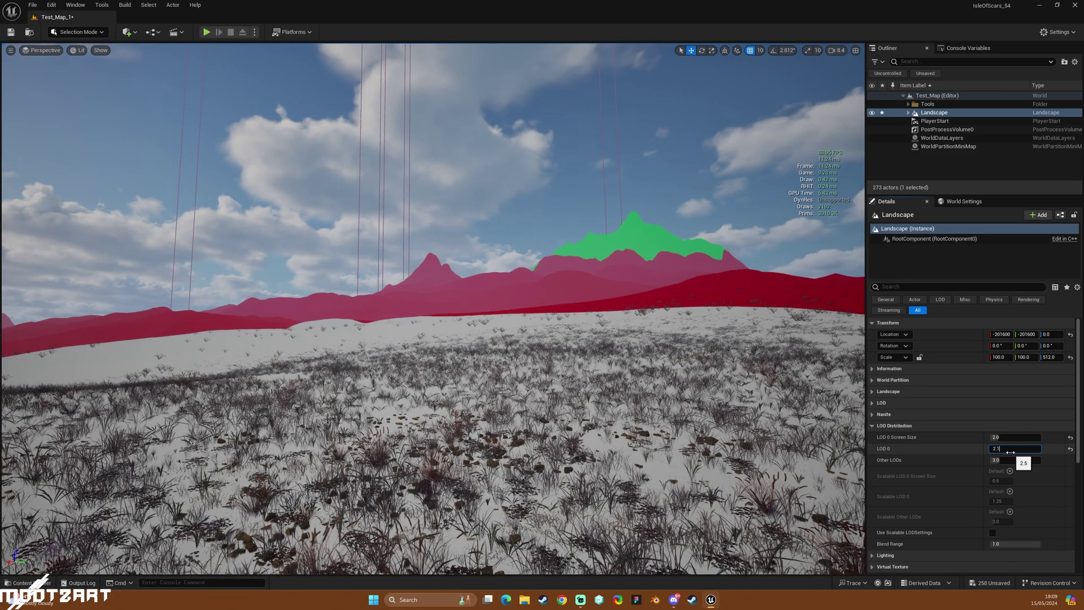
key("BackSpace")
type("2")
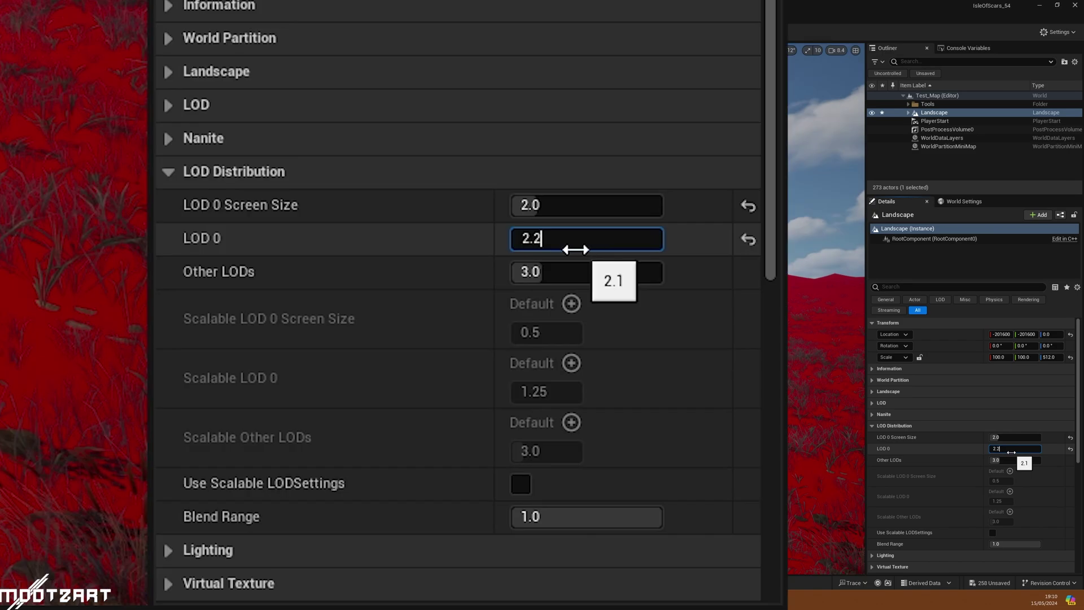
key("Return")
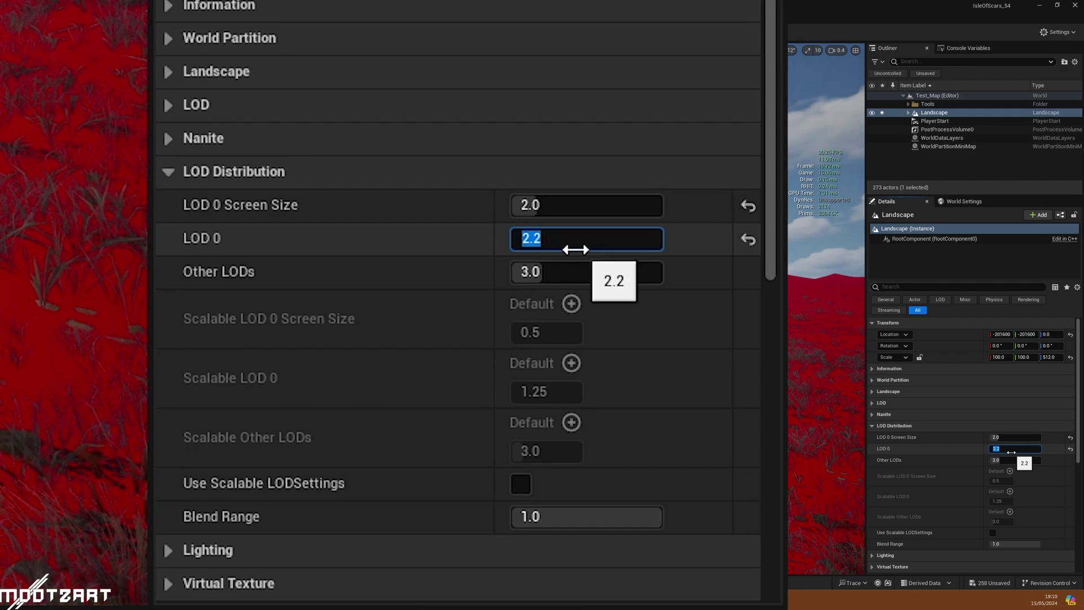
type("2.3")
key("Return")
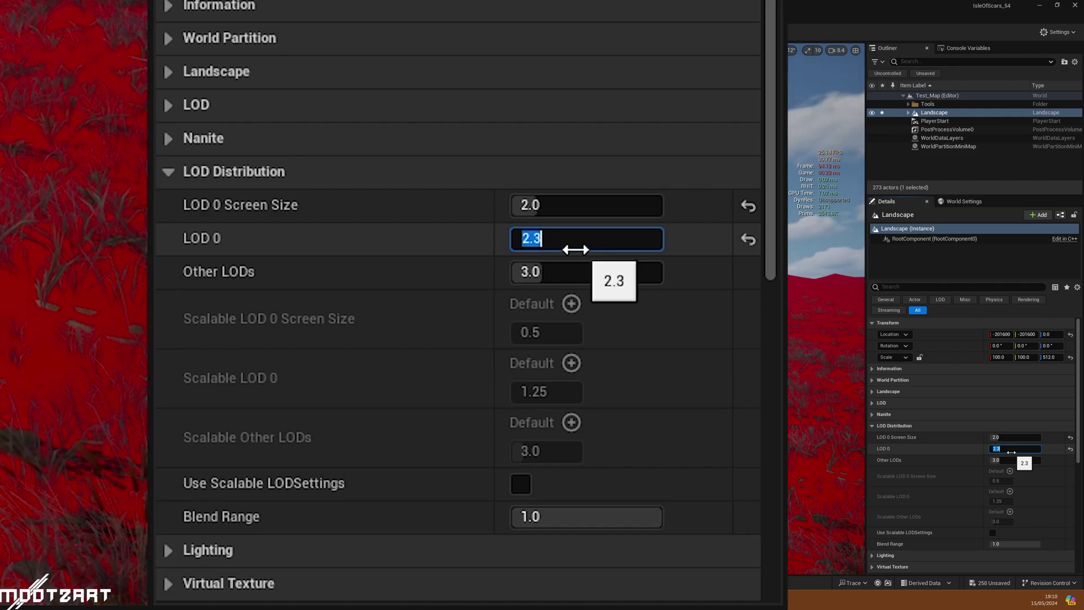
- Try a LOD 0 distribution of 2.5 again and inspect the LOD coloring from above and at ground level
key("Right")
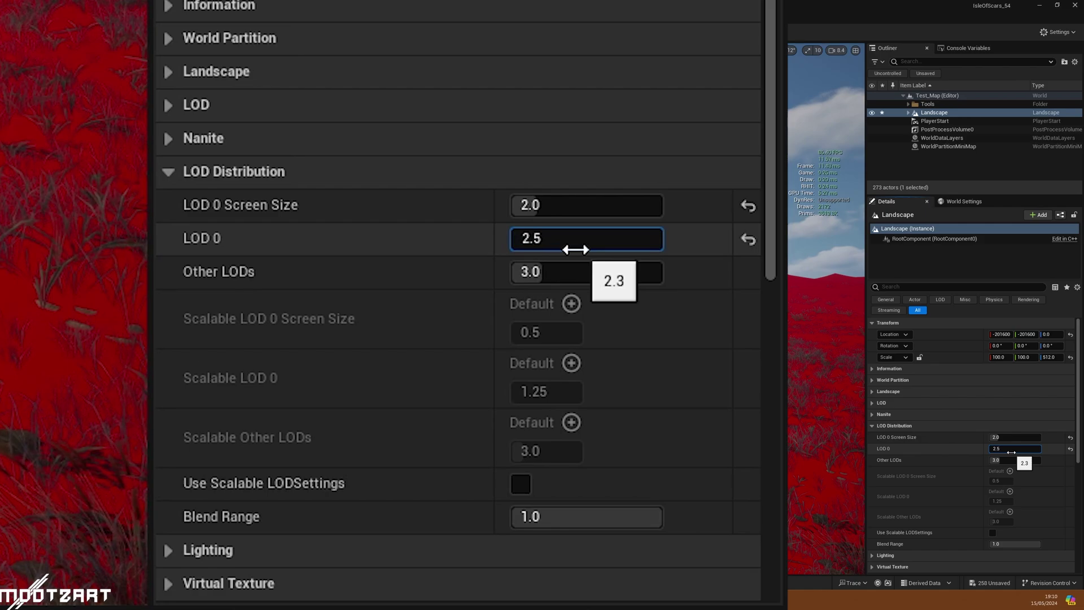
key("Return")
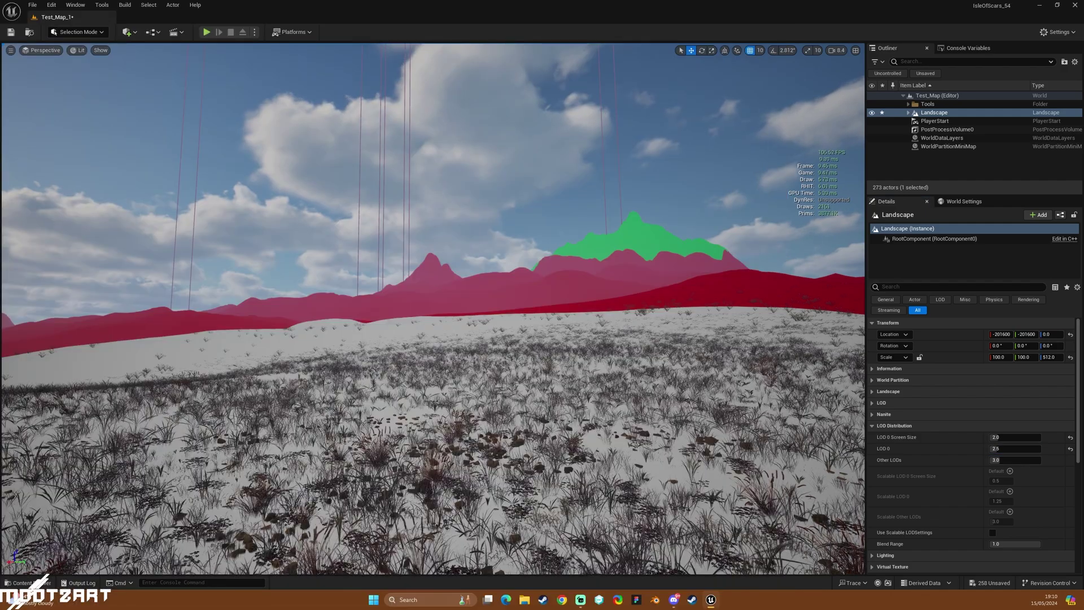
key("e")
key("e")
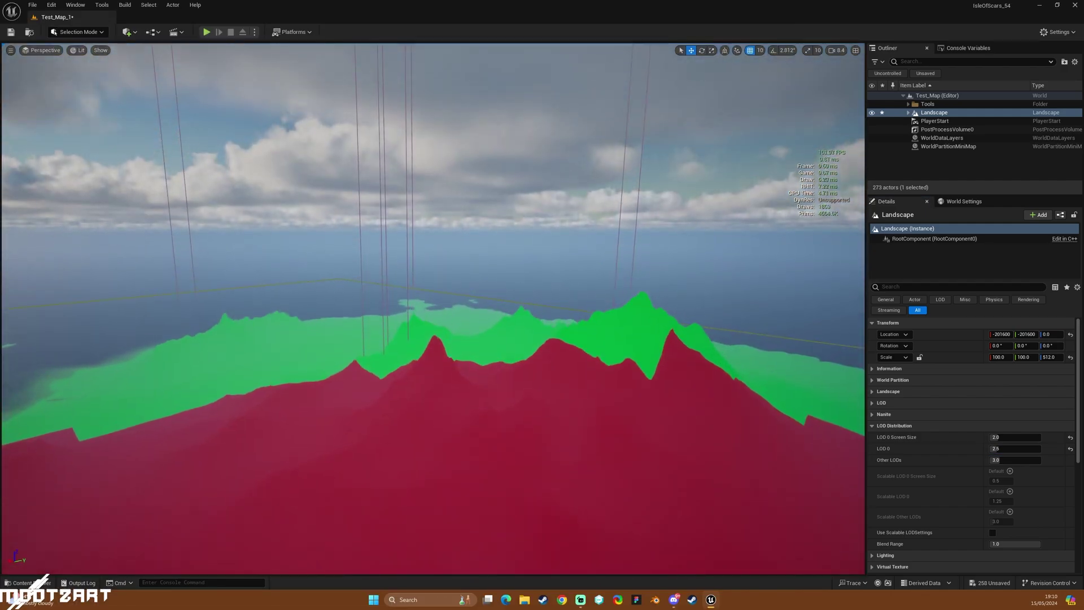
key("q")
key("q")
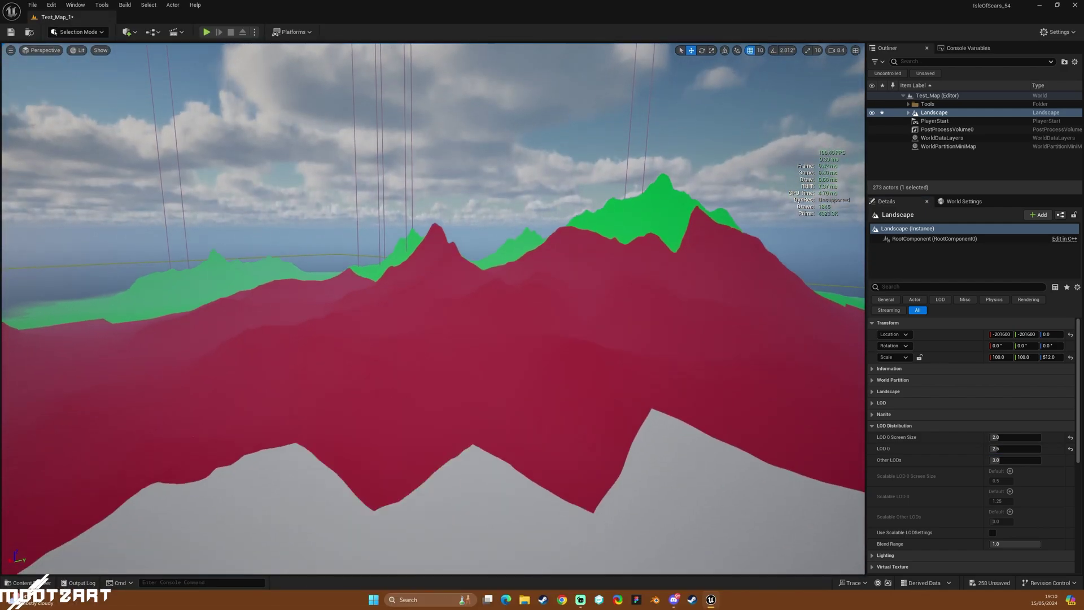
key("q")
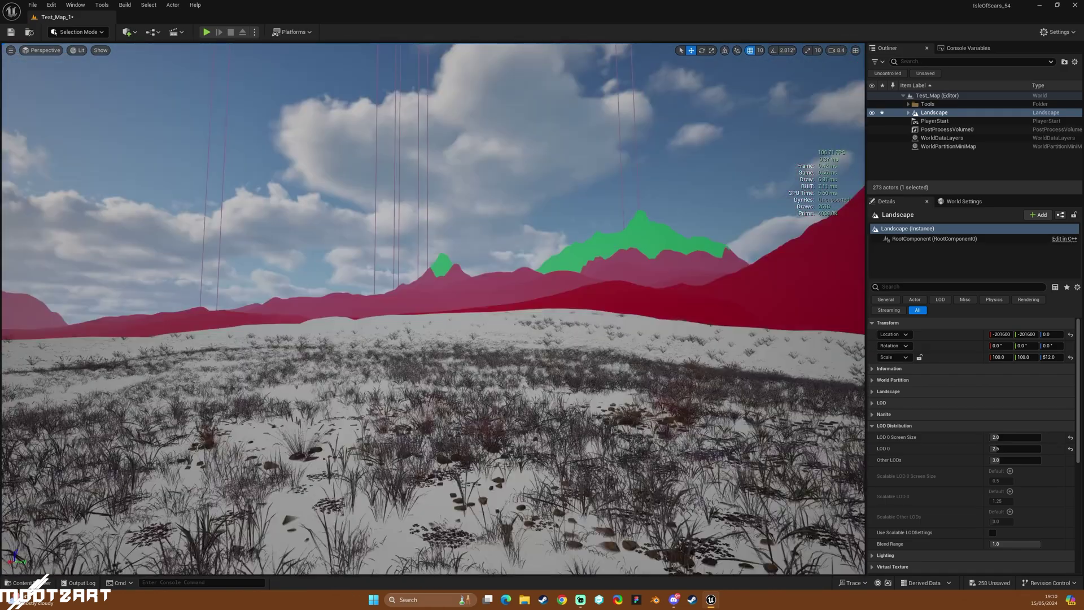
- Try an Other LODs value of 2 on the landscape and check the LOD coloring from above and near the ground
left_click(1017, 461)
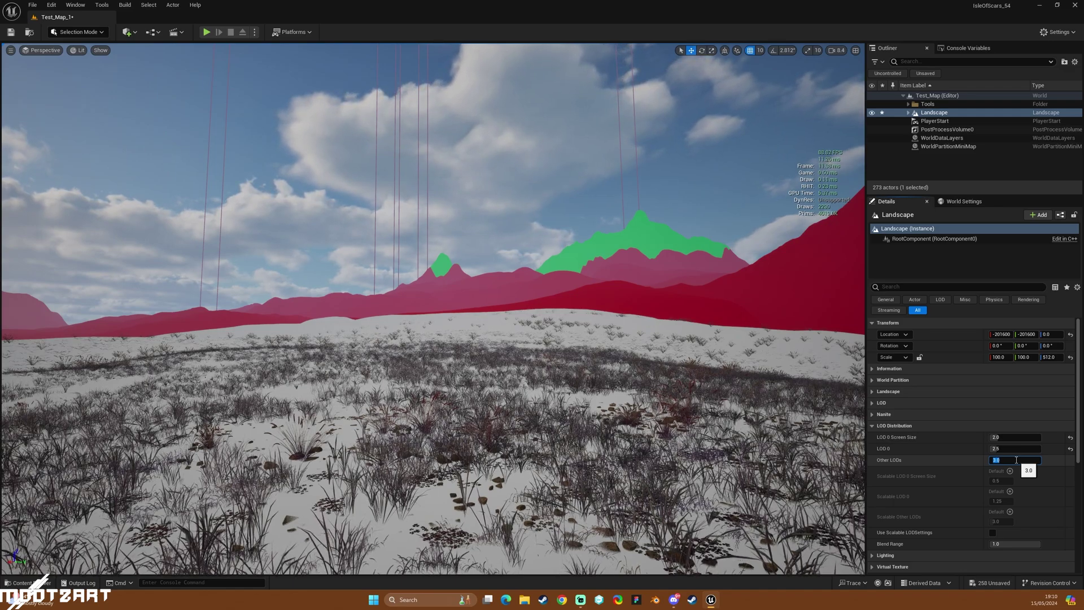
type("2")
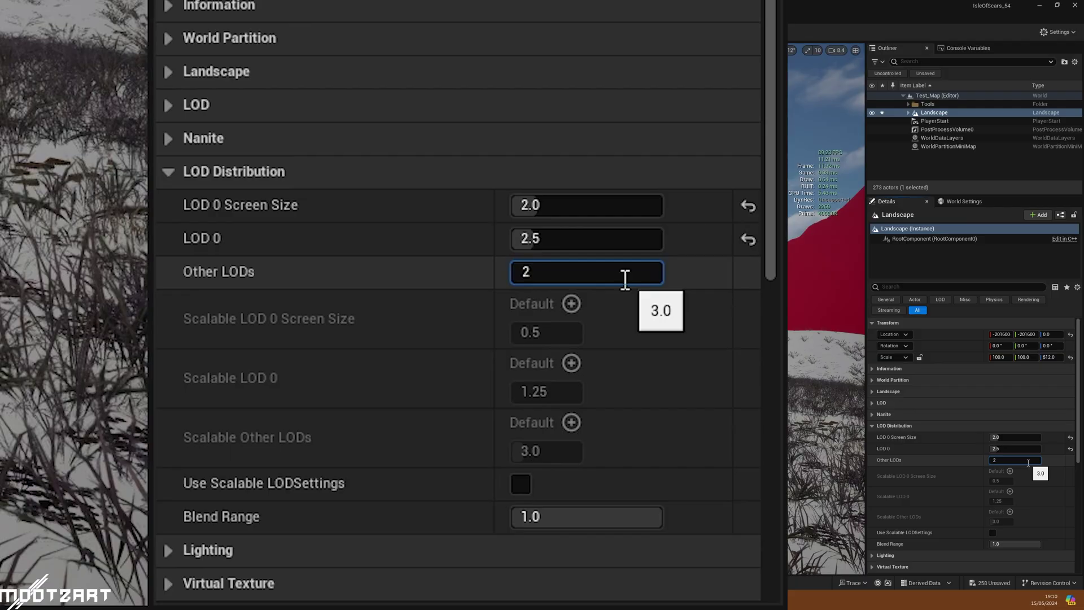
key("Return")
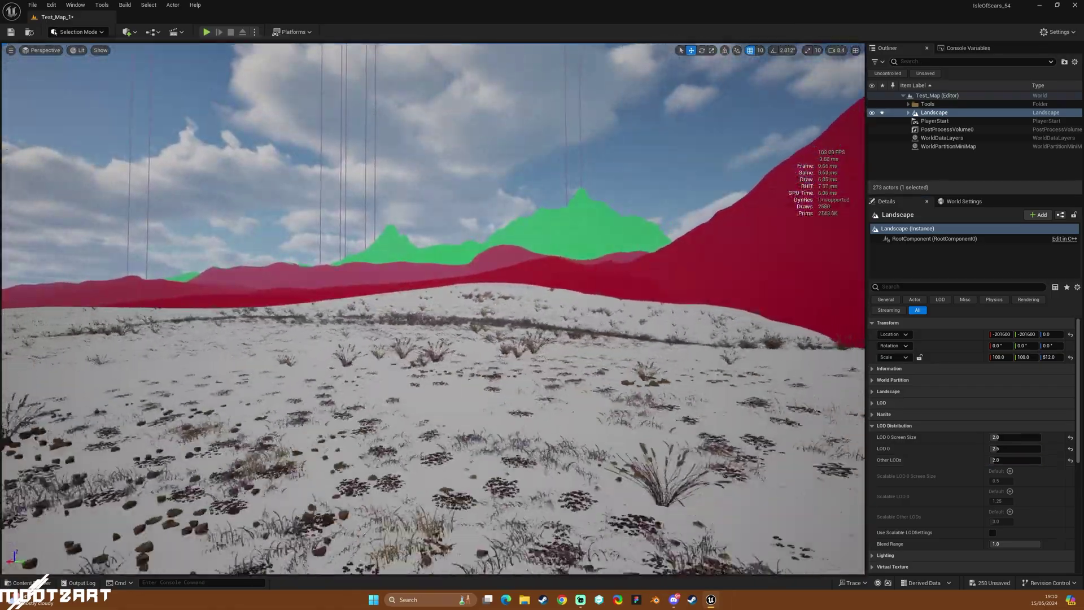
key("e")
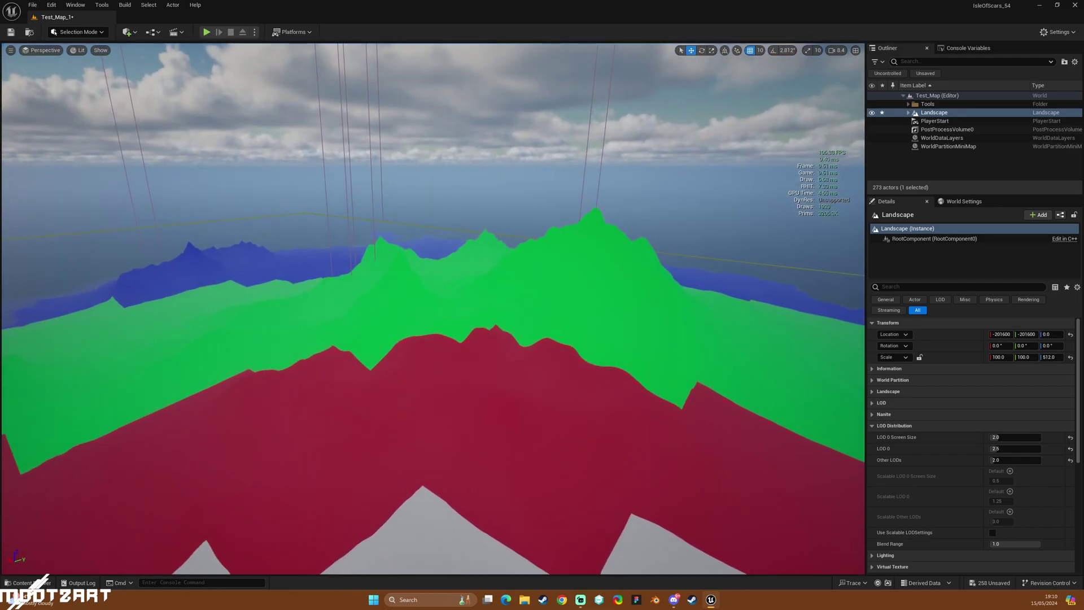
key("q")
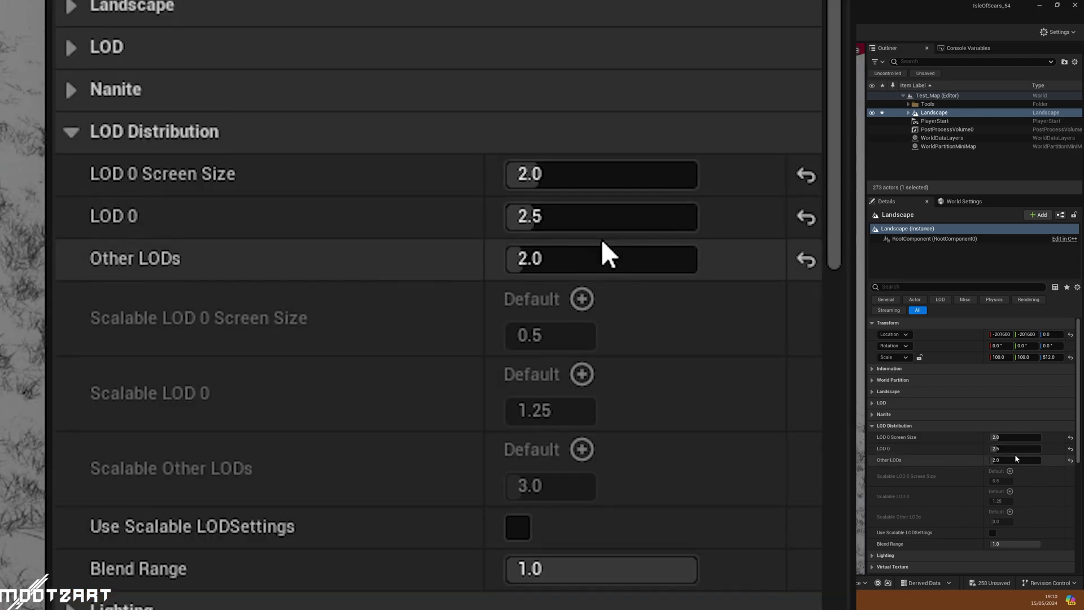
- Try an Other LODs value of 1 and check how the distant terrain is colored from above and near the ground
left_click(1017, 460)
type("1")
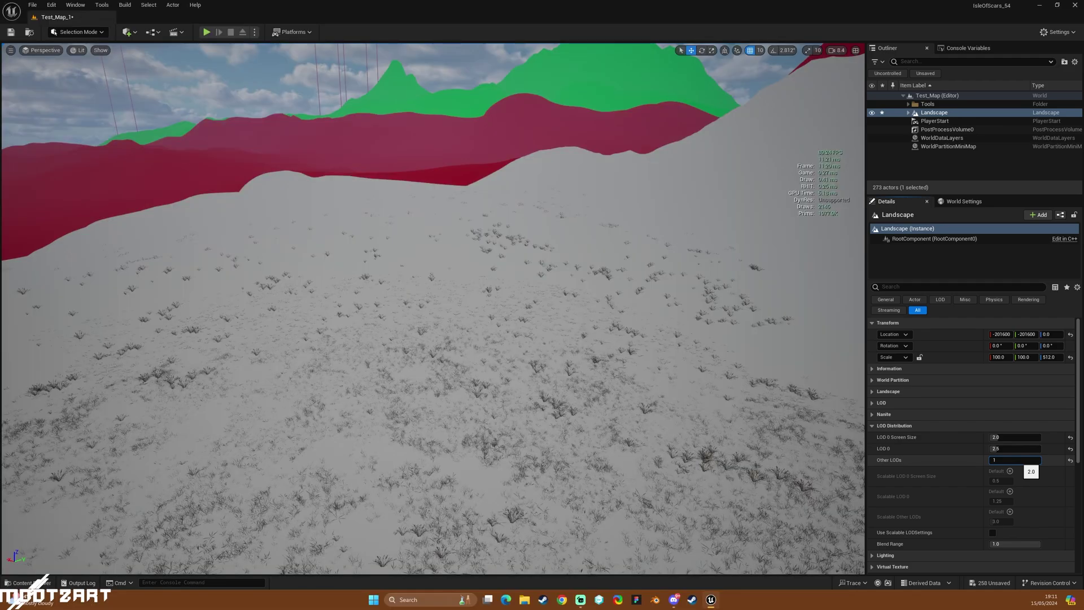
key("Return")
key("e")
right_click_drag(434, 305, 434, 350)
key("w")
right_click_drag(600, 358, 600, 379)
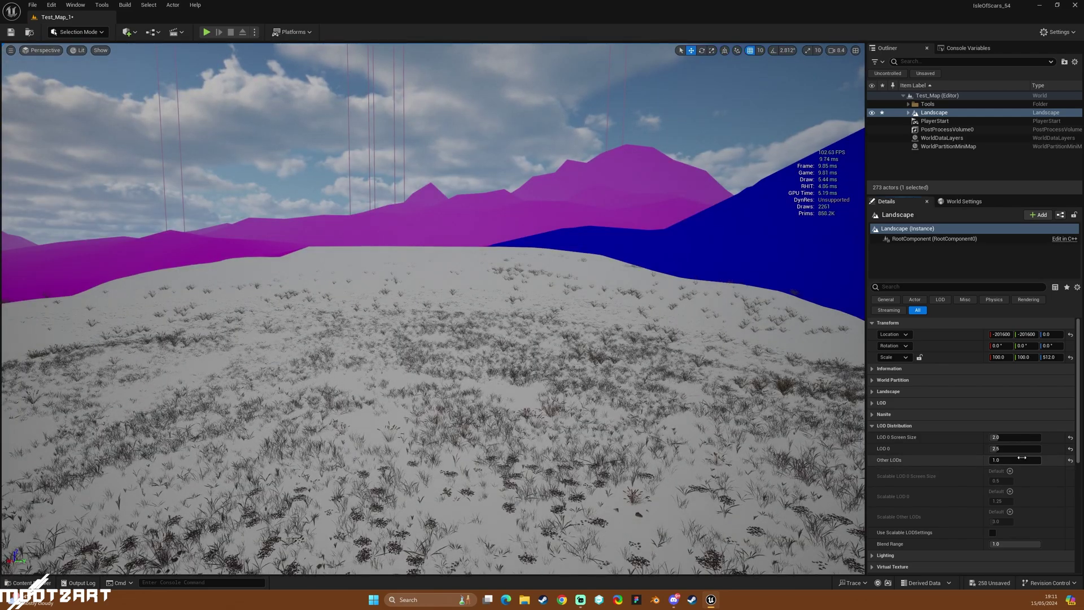
- Set the landscape's Other LODs value to 1.5 and check the LOD bands on the distant mountains
left_click(1023, 458)
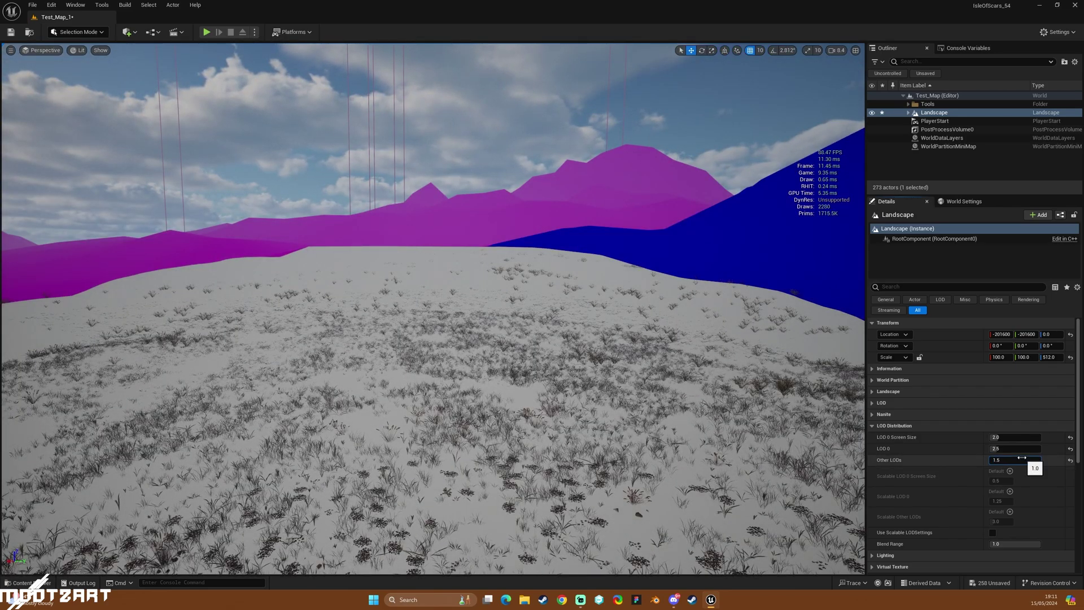
key("Return")
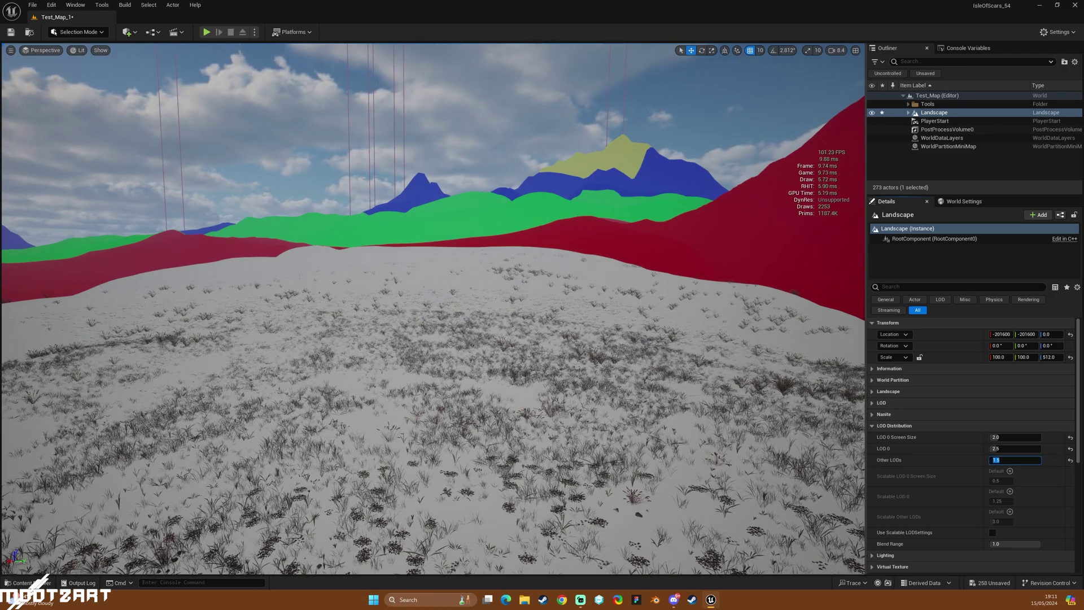
right_click_drag(432, 309, 455, 254)
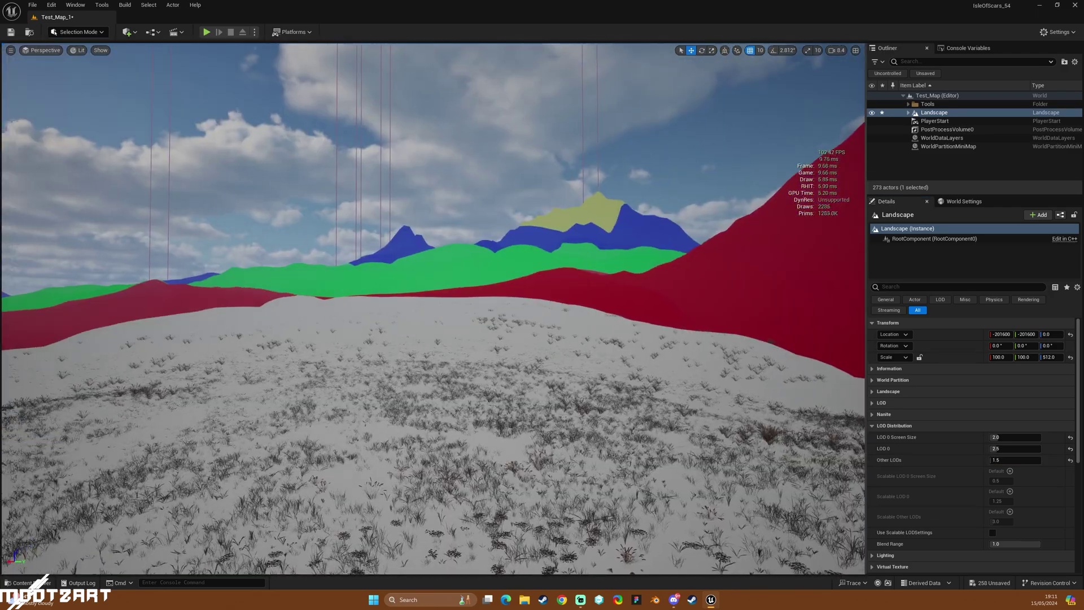
- Try a LOD 0 distribution of 2, set it to 2.4 instead, and inspect the LOD coloring around the ground-level viewpoint
left_click(1019, 450)
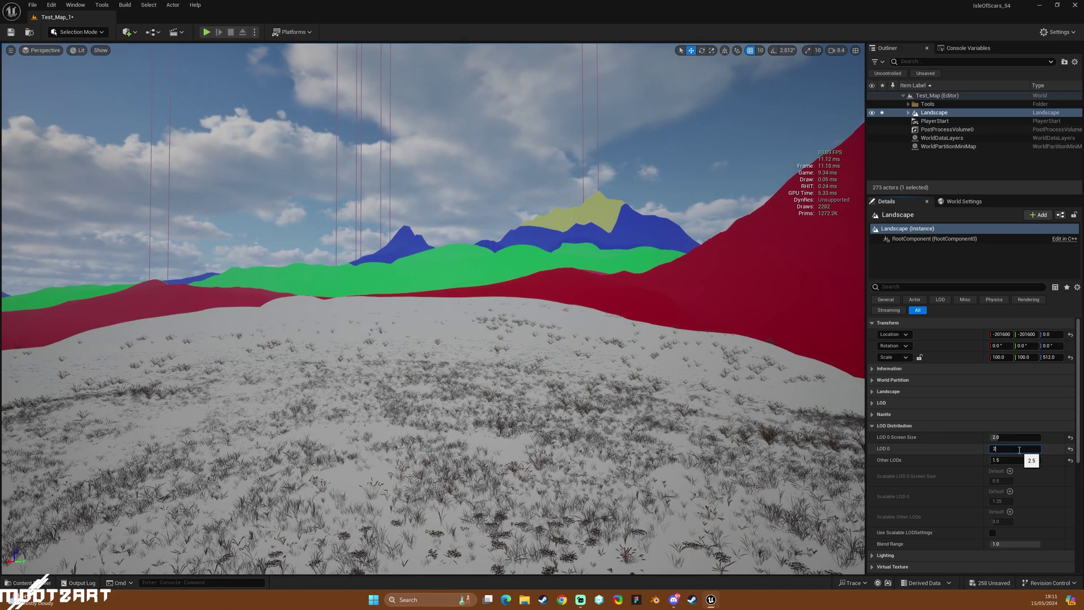
key("Return")
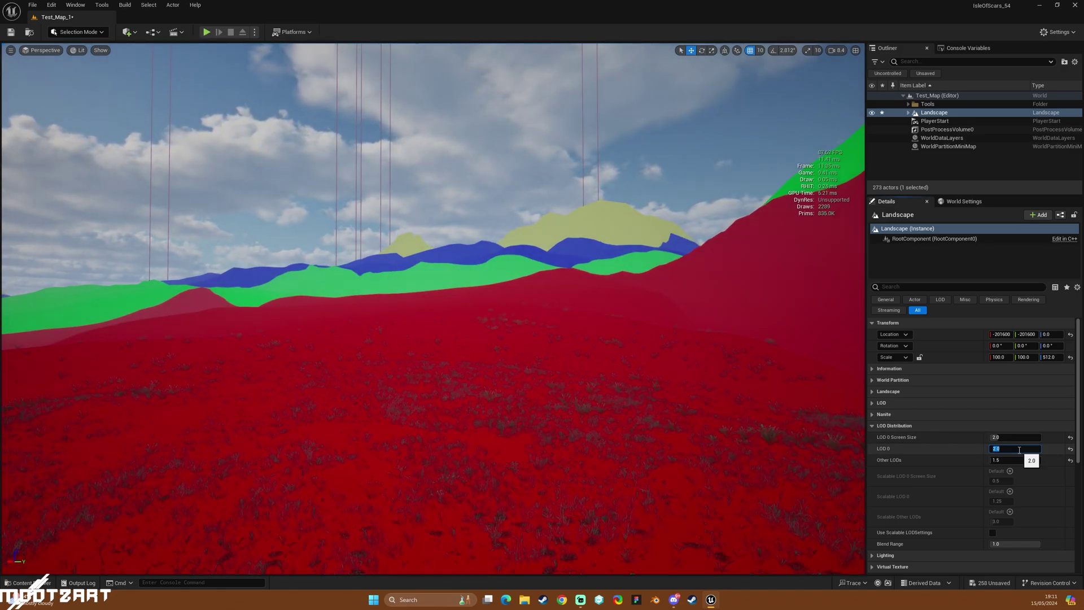
key("BackSpace")
key("BackSpace")
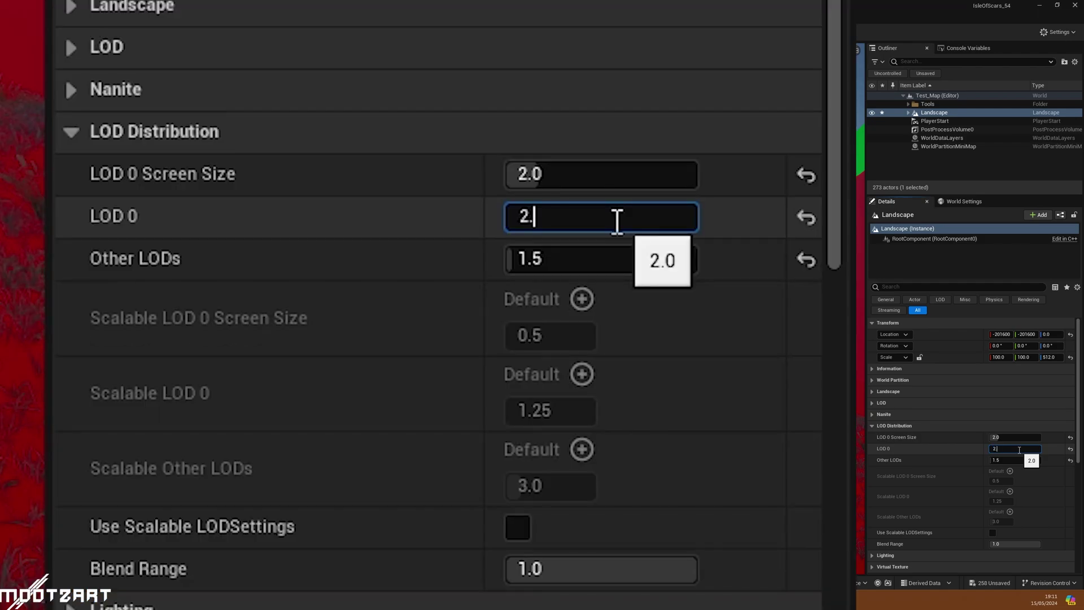
type(".3")
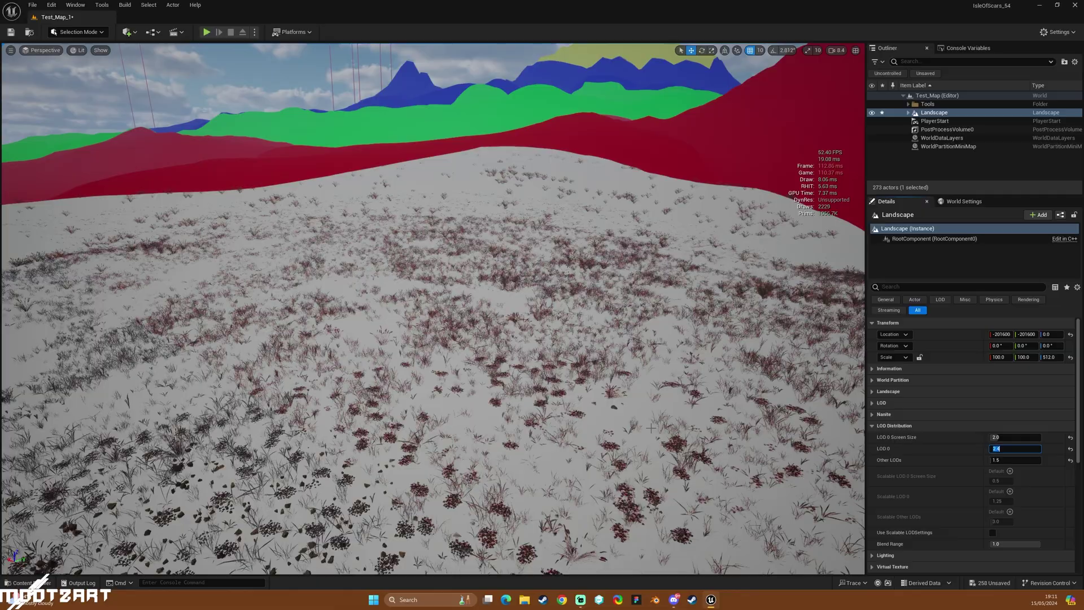
right_click_drag(579, 376, 1008, 321)
right_click_drag(482, 347, 462, 360)
key("s")
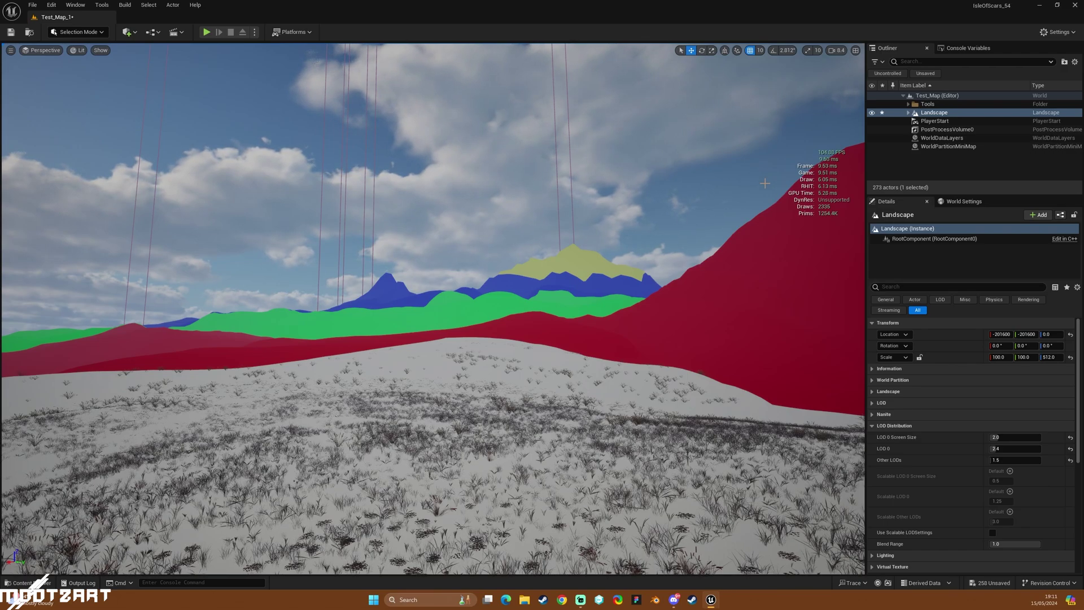
right_click_drag(582, 329, 582, 361)
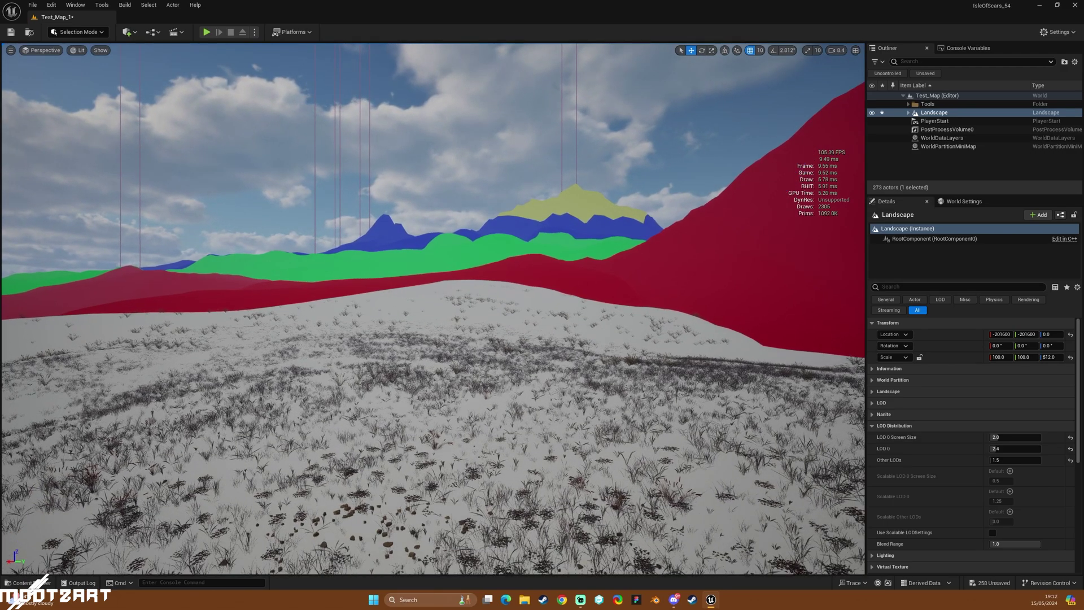
- Switch the landscape visualizer to Normal and inspect the textured terrain toward the mountains and the coastline
left_click(78, 51)
mouse_move(135, 276)
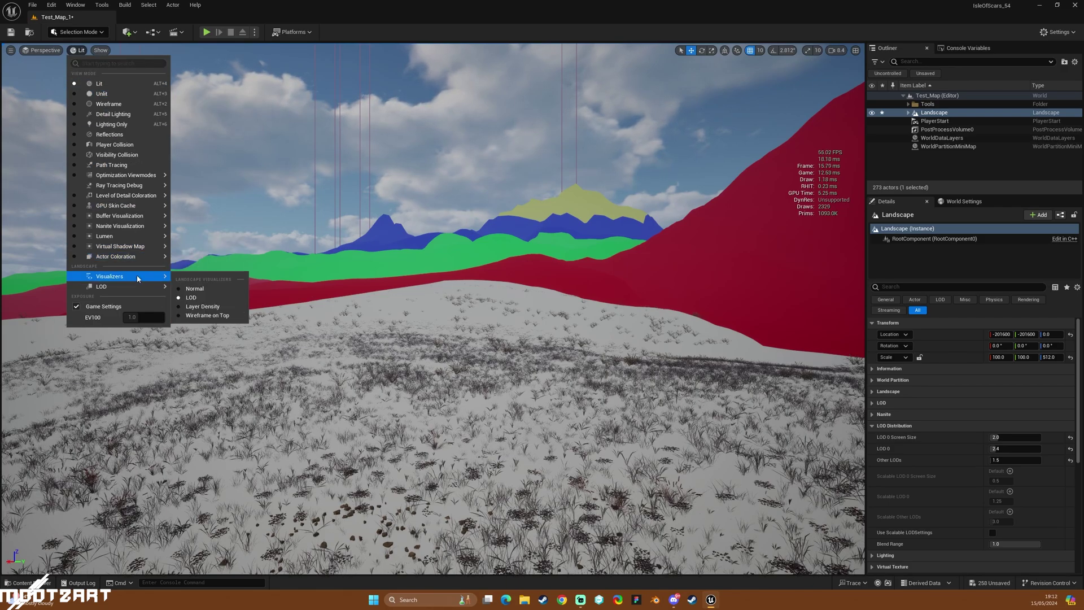
left_click(195, 289)
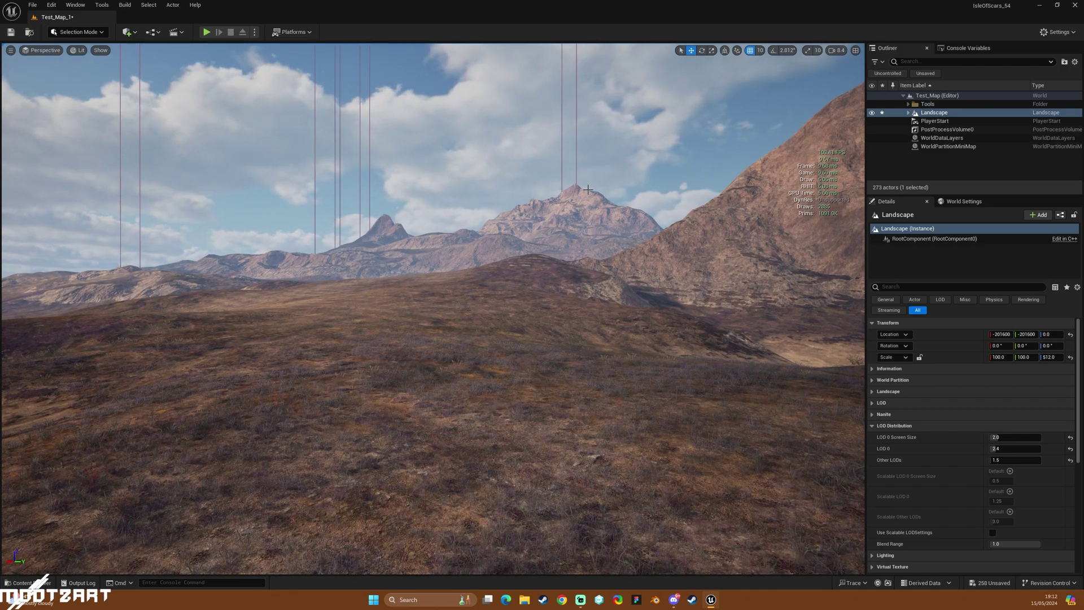
right_click_drag(473, 224, 361, 227)
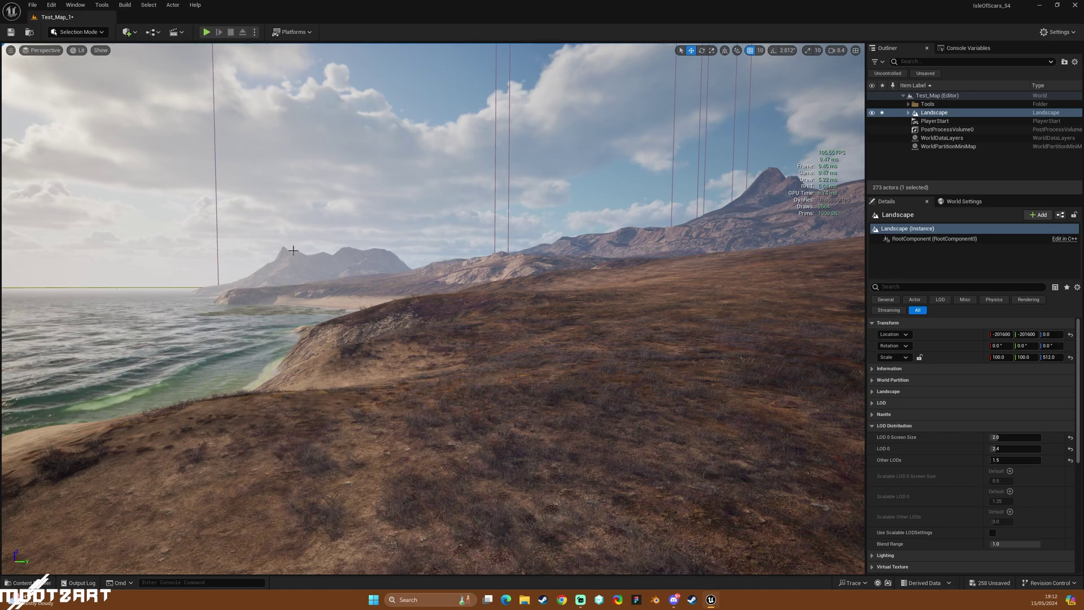
right_click_drag(341, 321, 341, 320)
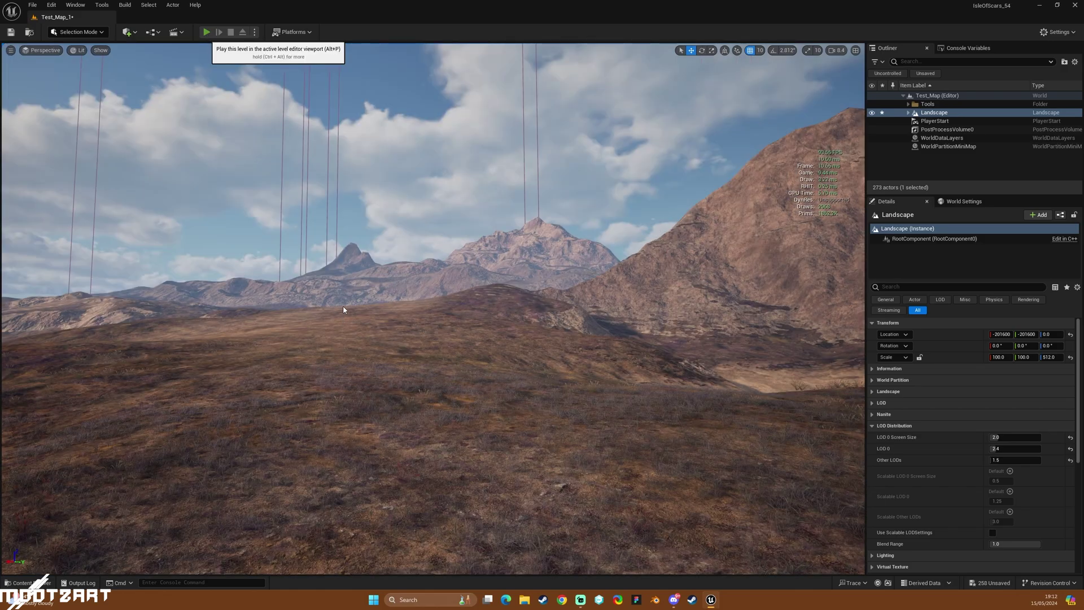
- Play the level in full screen, walk the character across the terrain to check the distant mountains, and return to the editor layout
key("alt+p")
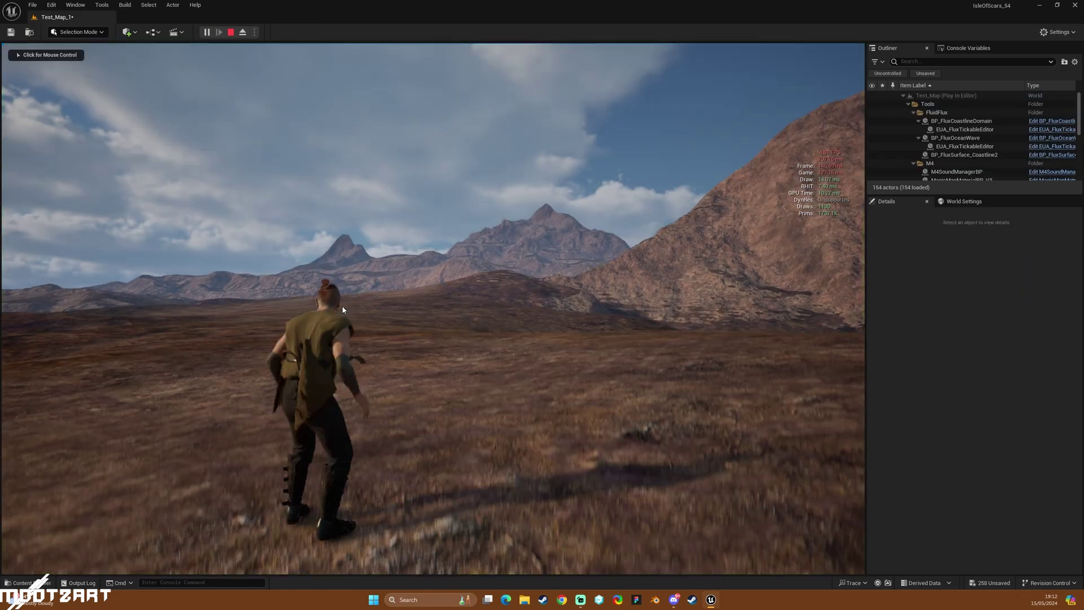
key("F11")
key("w")
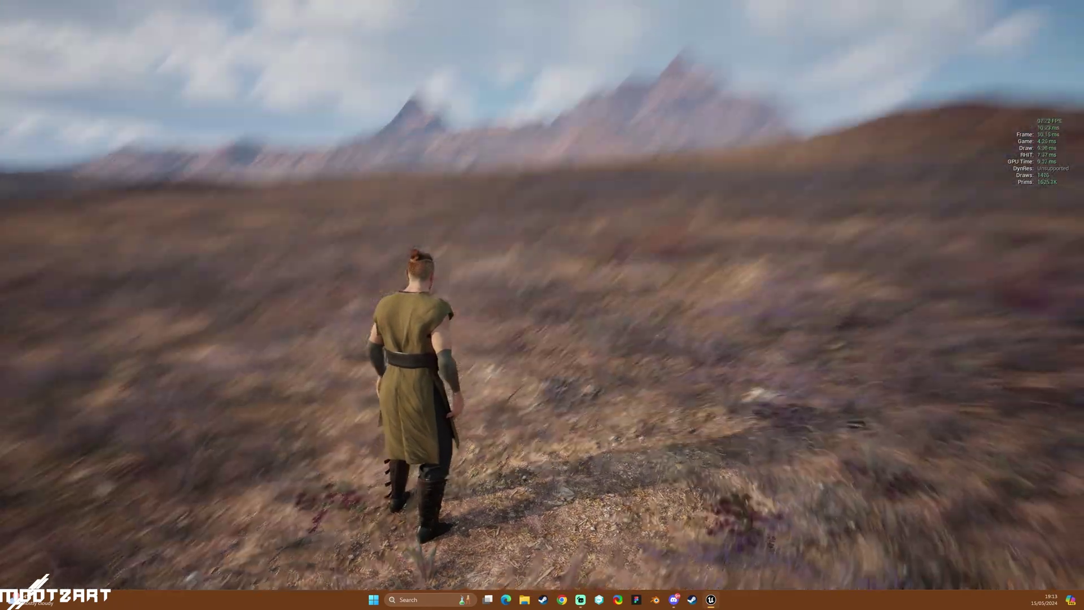
key("w")
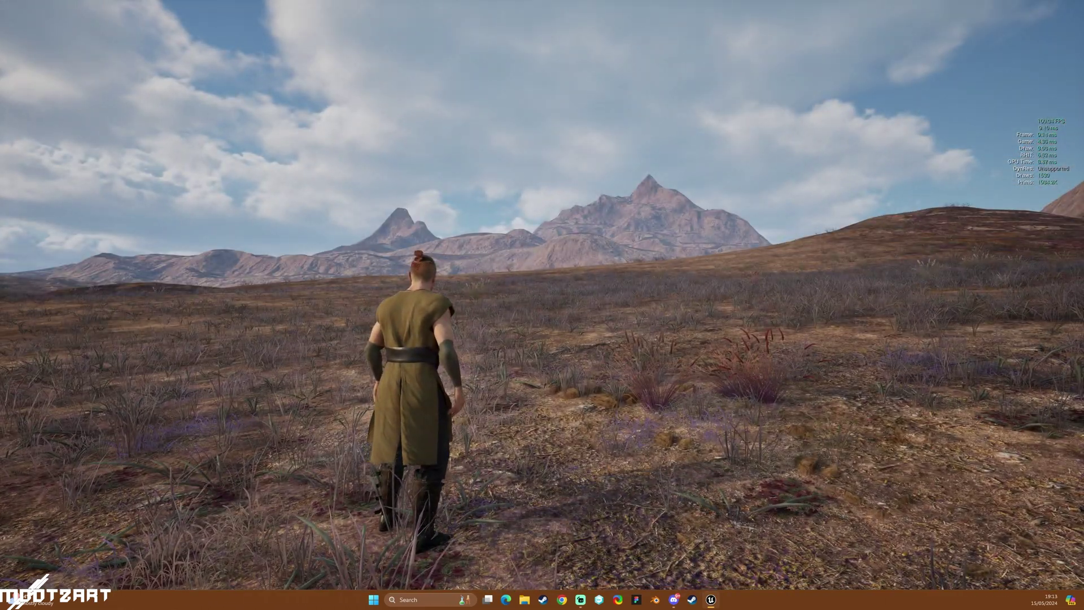
key("Escape")
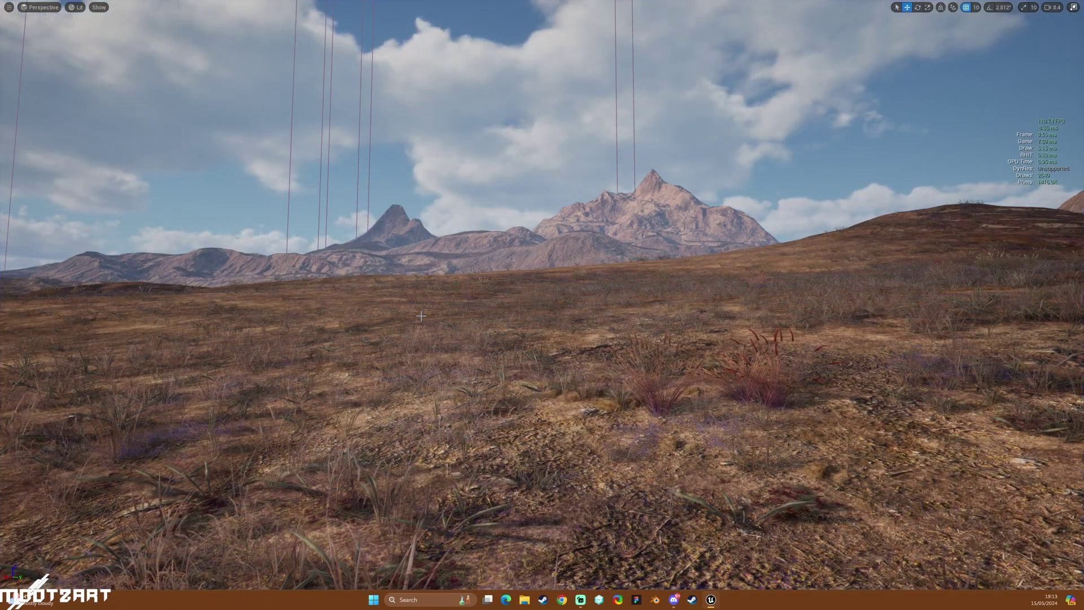
key("F11")
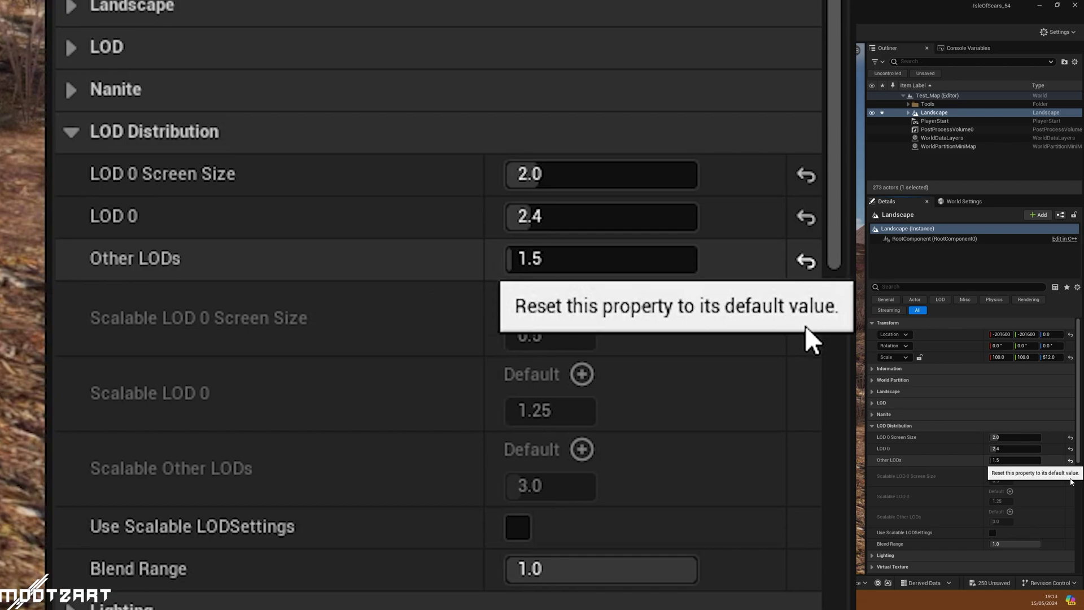
- Reset the landscape's Other LODs, LOD 0 and LOD 0 Screen Size to their defaults of 3.0, 1.25 and 0.5
left_click(806, 327)
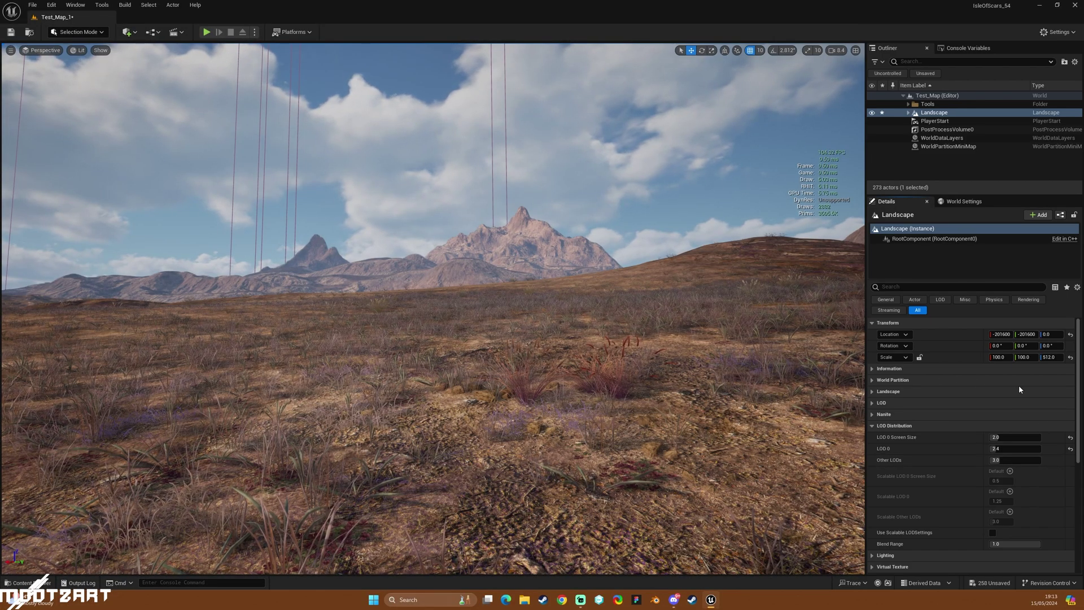
left_click(1071, 449)
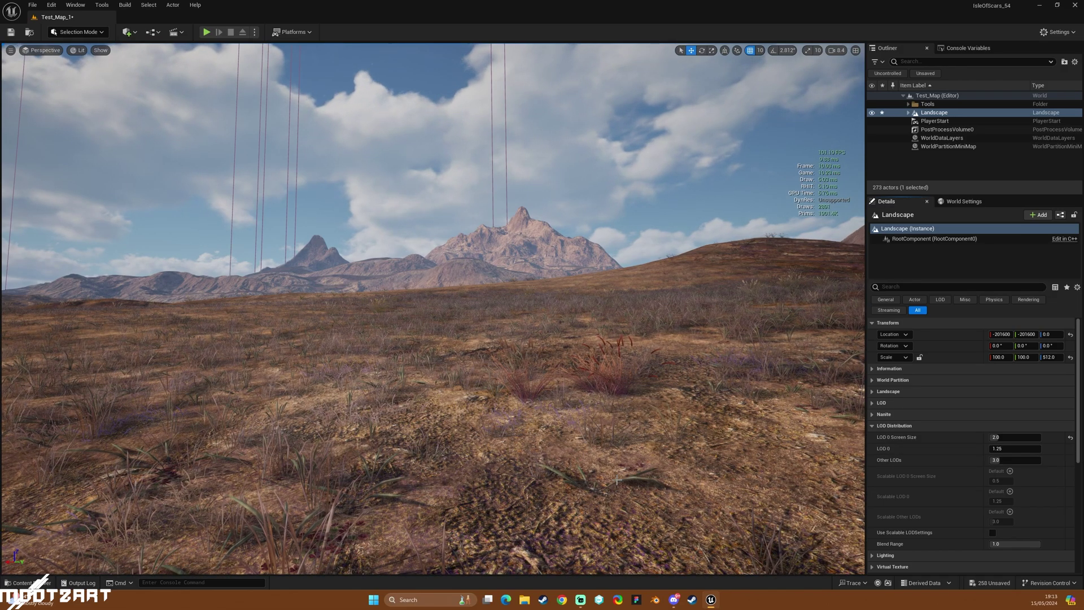
left_click(1071, 438)
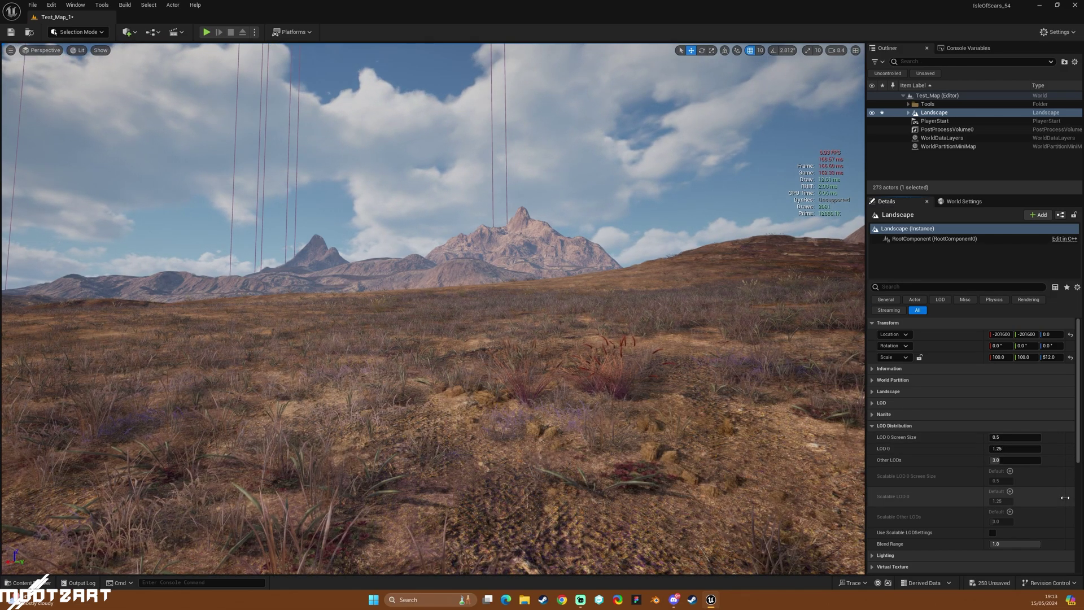
right_click_drag(539, 442, 530, 442)
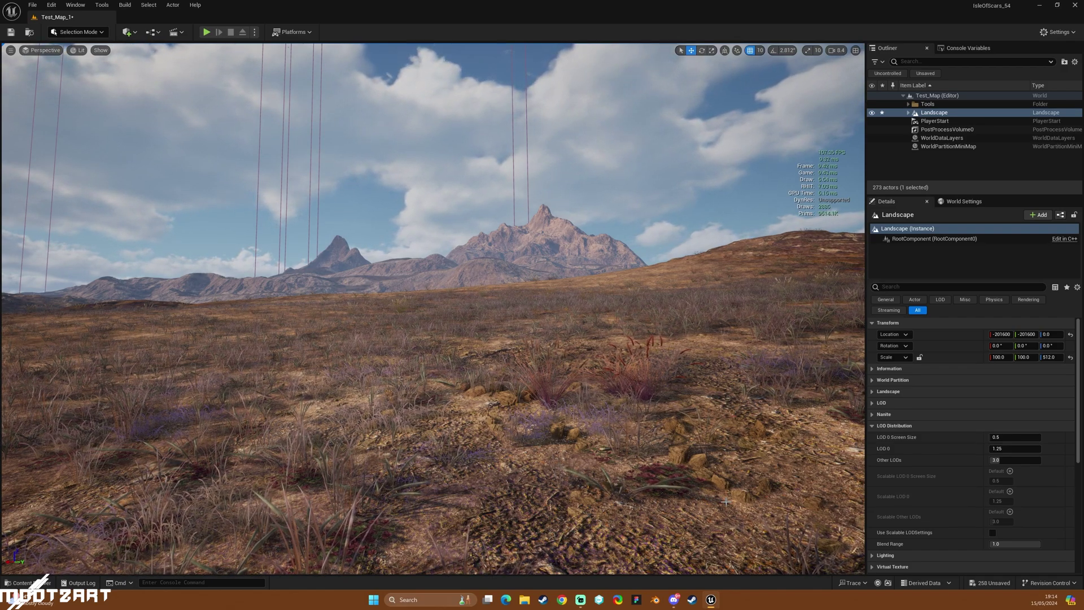
- Switch the landscape visualizer to LOD to inspect the terrain coloring, and select the Landscape actor in place of the sky
left_click(79, 51)
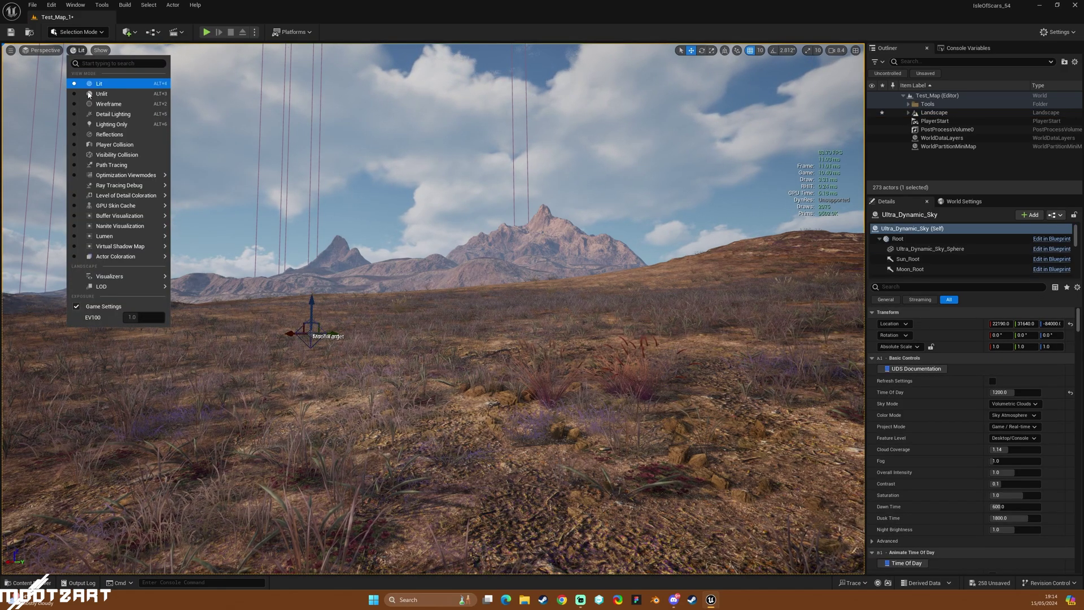
mouse_move(119, 280)
left_click(221, 290)
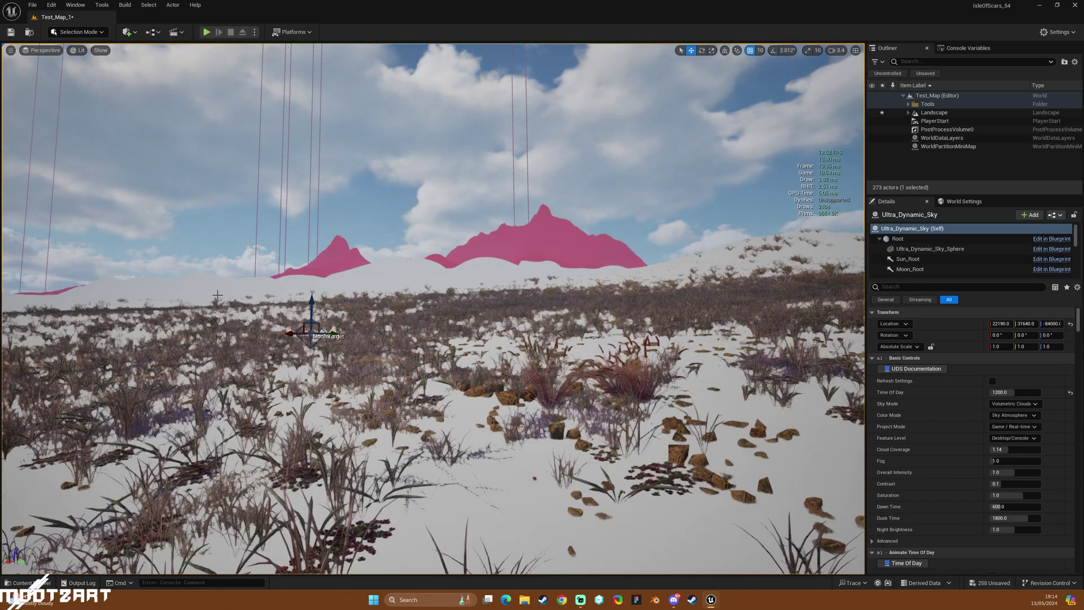
key("Escape")
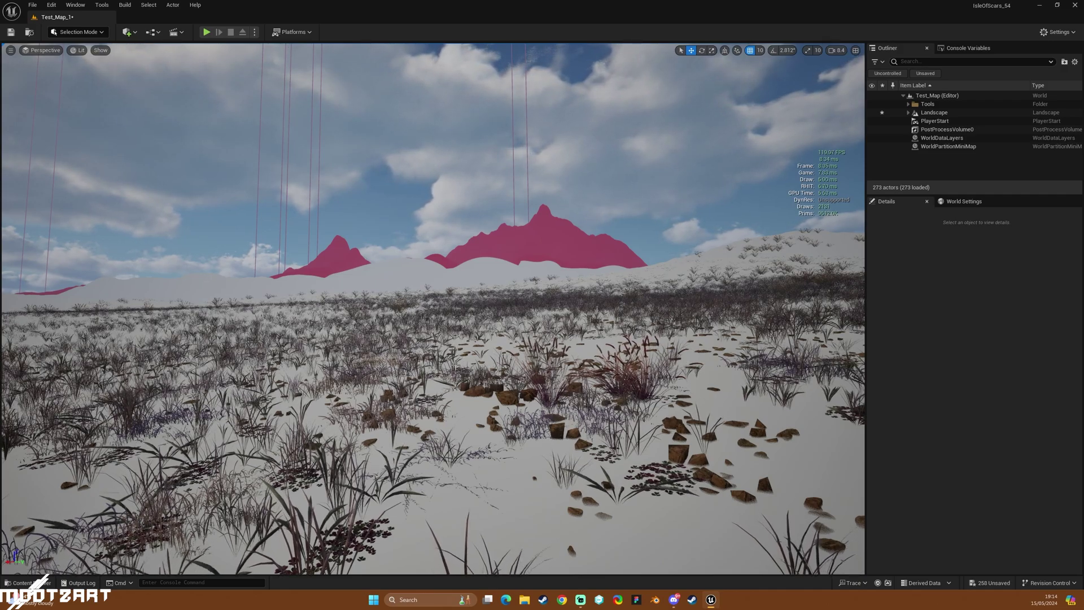
right_click_drag(536, 465, 538, 478)
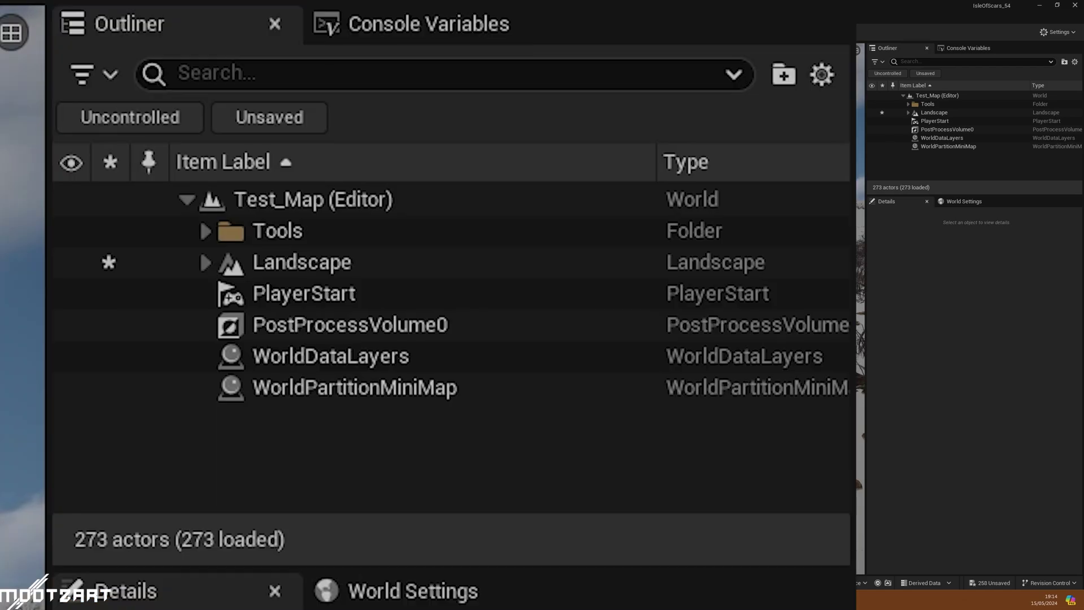
left_click(930, 114)
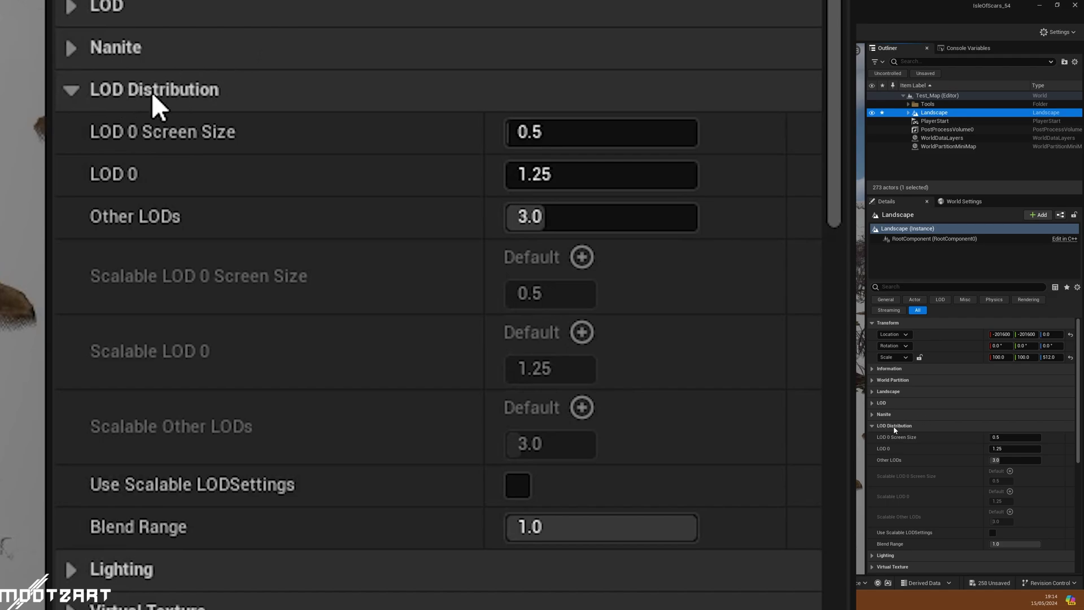